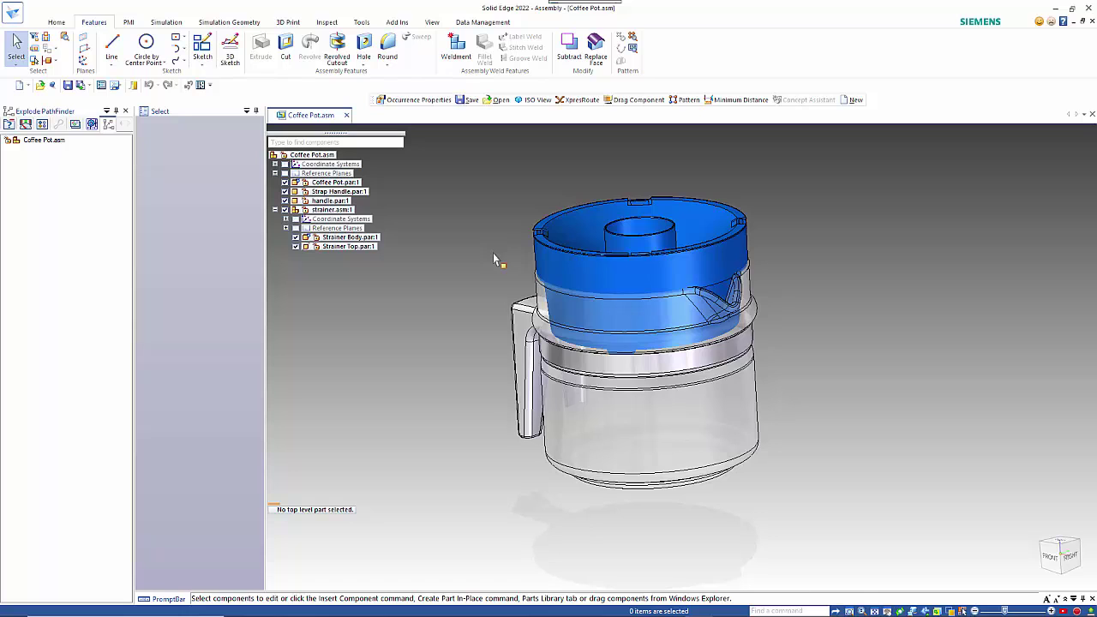
- Create a new part, Part7, from the iso metric part.par template
{"action": "key", "text": "ctrl+n"}
{"action": "double_click", "coordinate": [549, 248]}
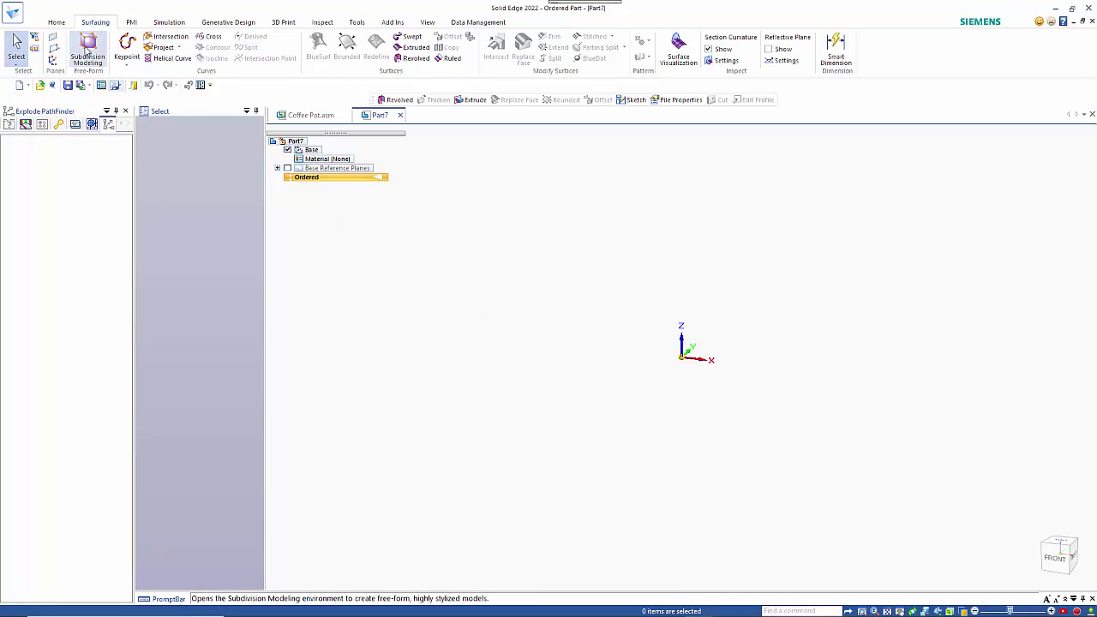
- Start an extrusion on a plane parallel to the Top plane, offset 5 mm
{"action": "left_click", "coordinate": [56, 23]}
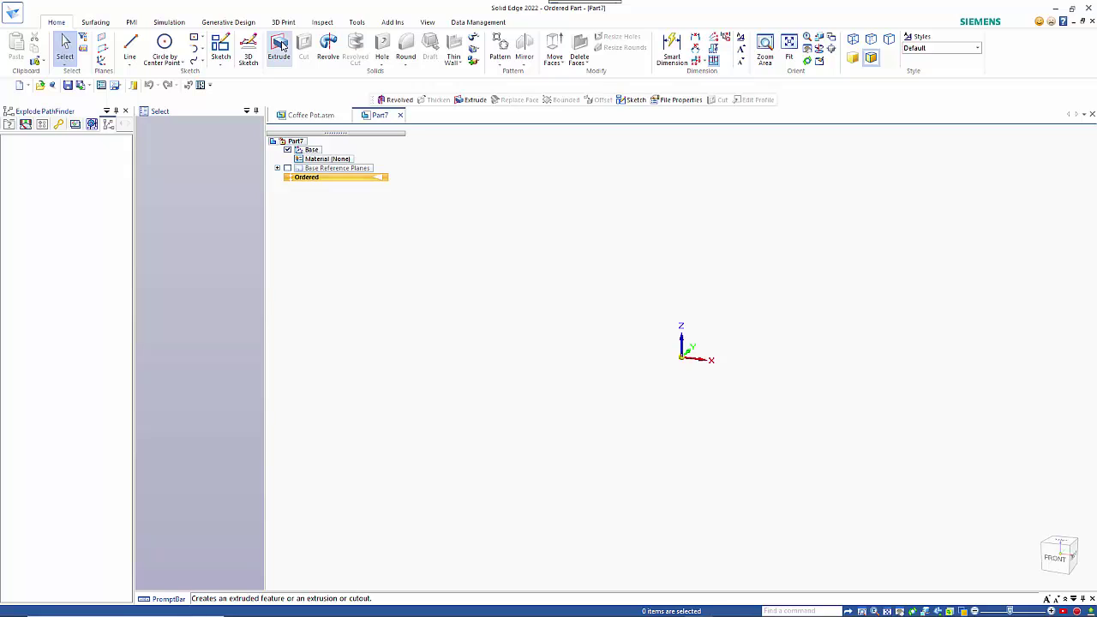
{"action": "left_click", "coordinate": [280, 46]}
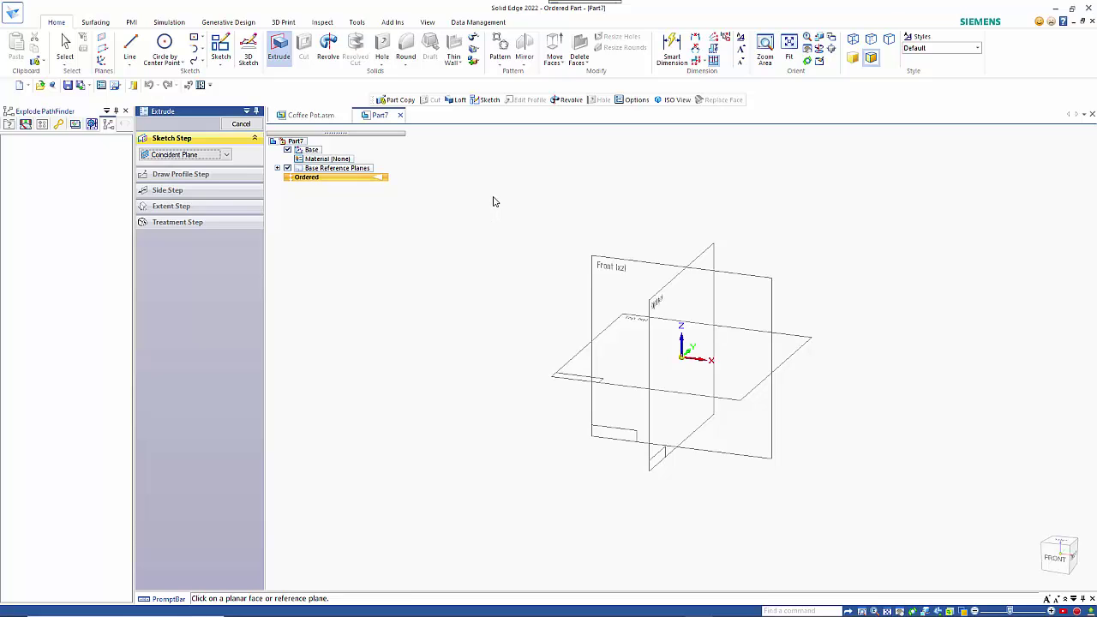
{"action": "left_click", "coordinate": [189, 155]}
{"action": "left_click", "coordinate": [183, 165]}
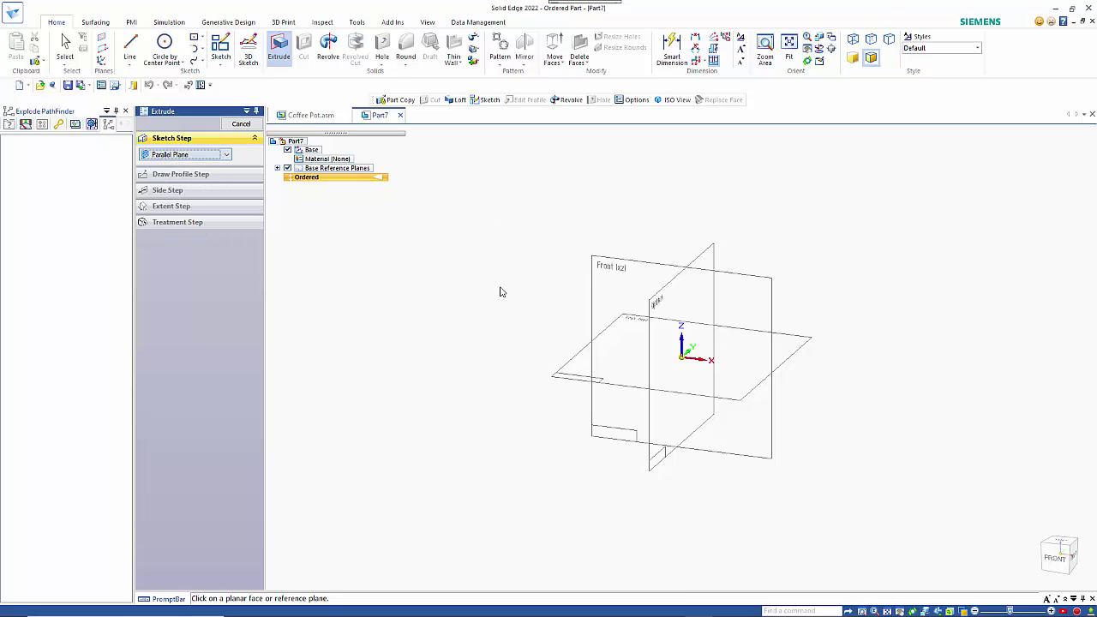
{"action": "left_click", "coordinate": [797, 351]}
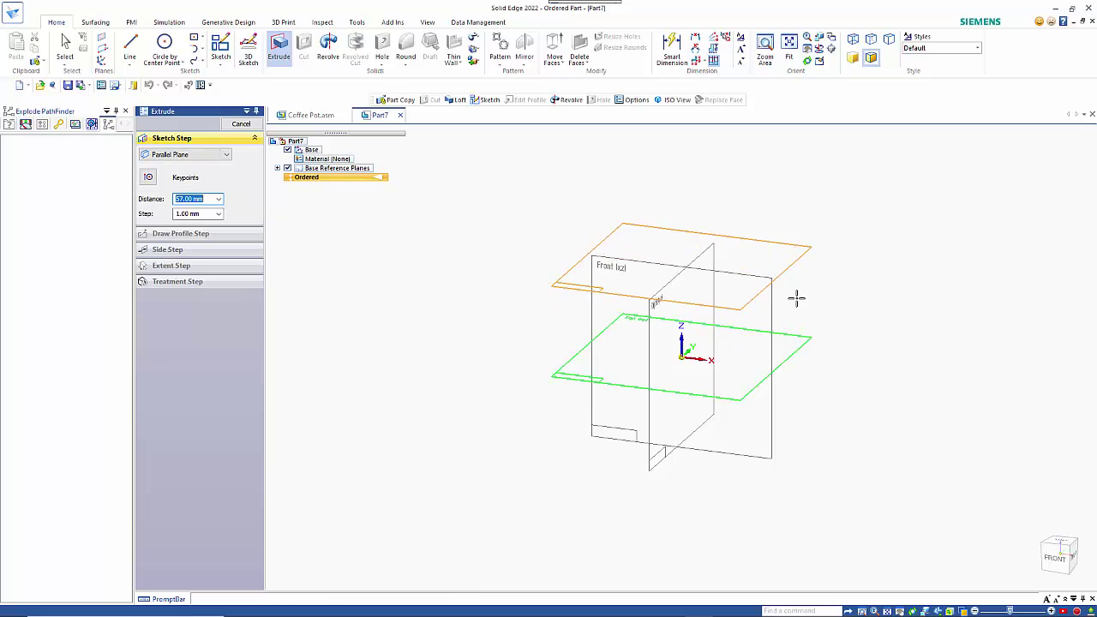
{"action": "key", "text": "Tab"}
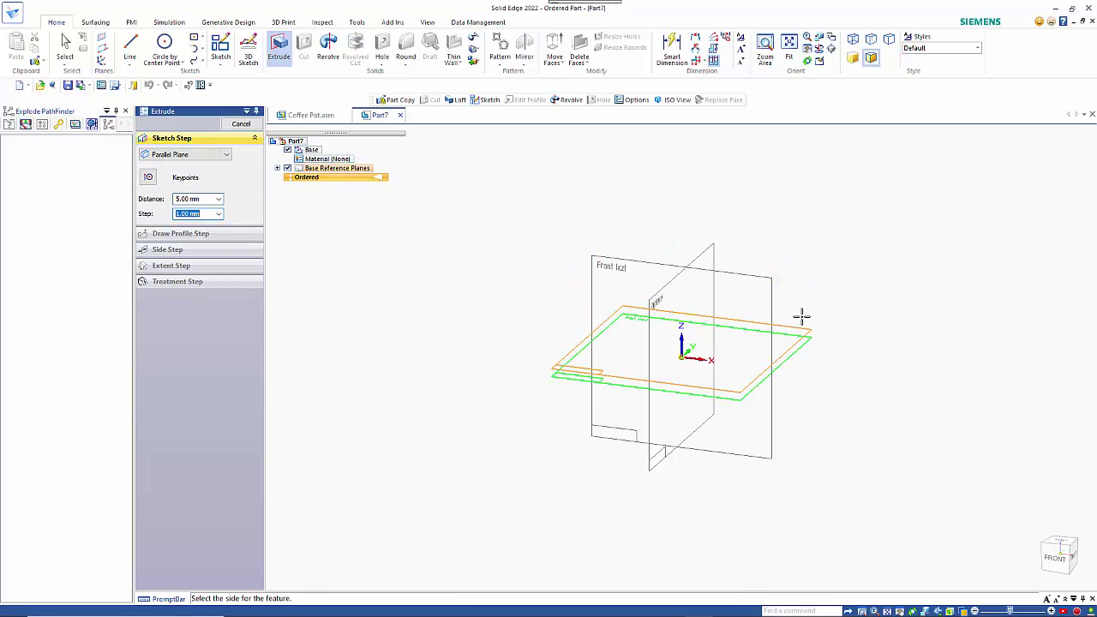
{"action": "left_click", "coordinate": [801, 317]}
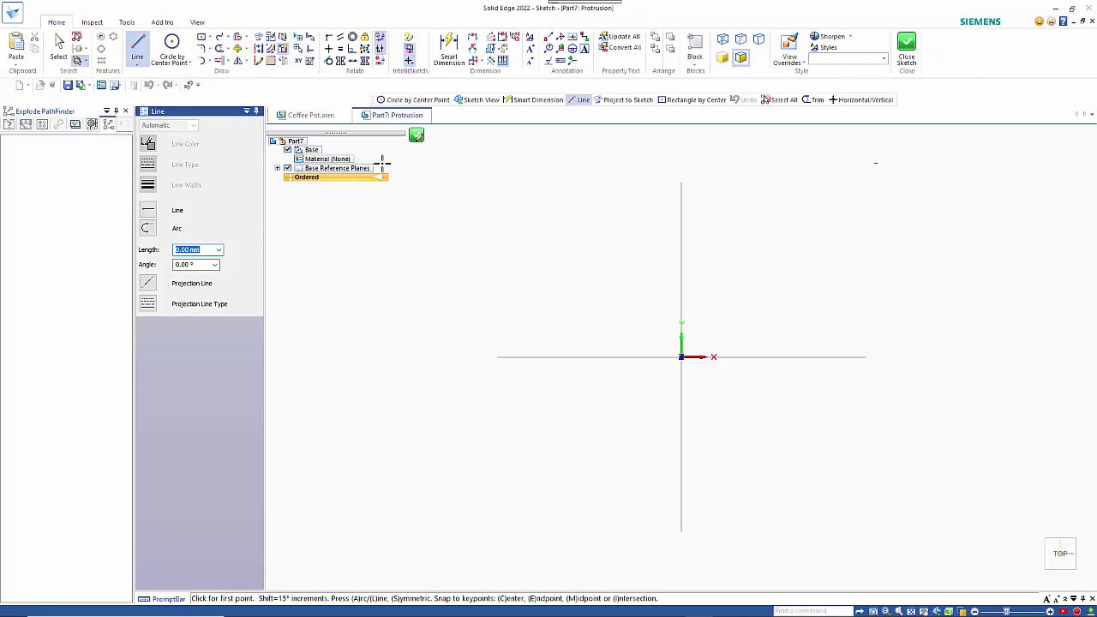
- Draw a 70 mm circle centred at the origin and extrude it 100 mm
{"action": "left_click", "coordinate": [171, 47]}
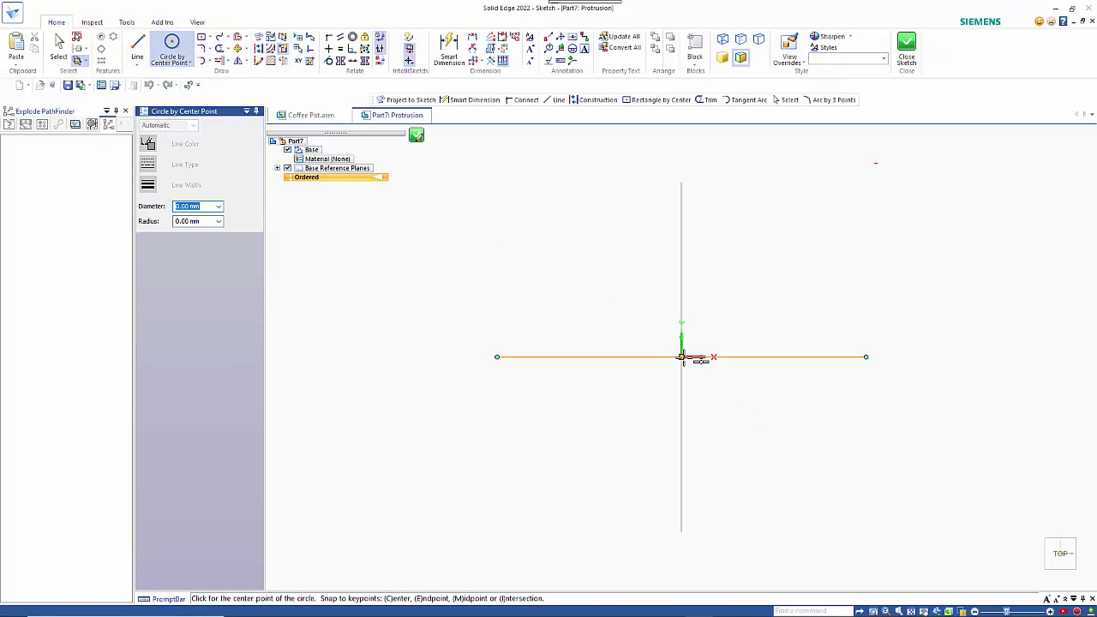
{"action": "left_click", "coordinate": [681, 357]}
{"action": "type", "text": "70"}
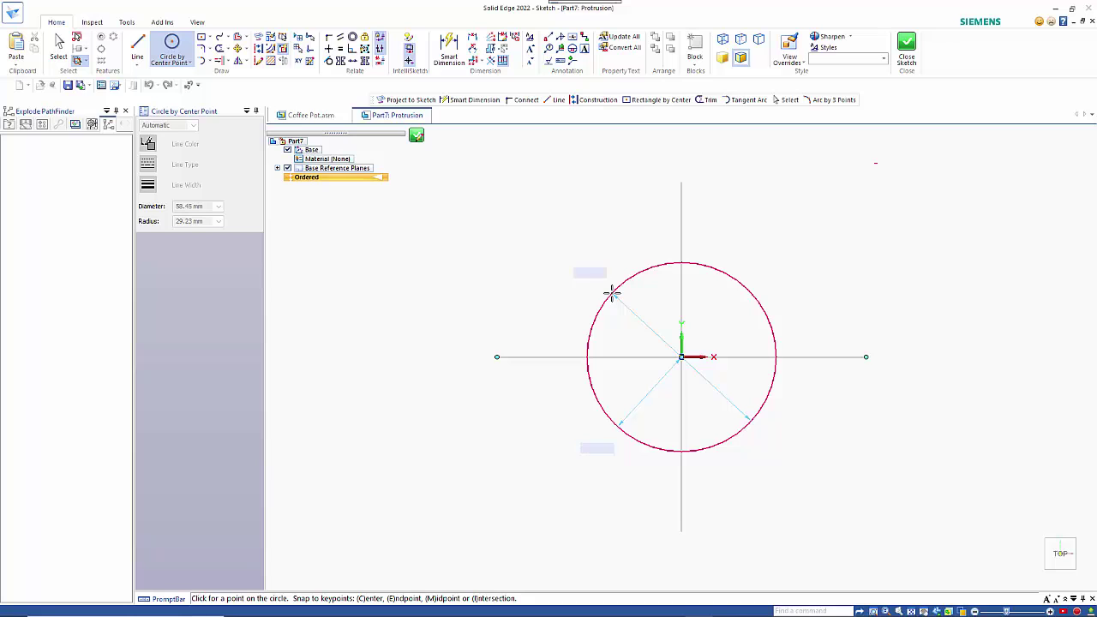
{"action": "key", "text": "Return"}
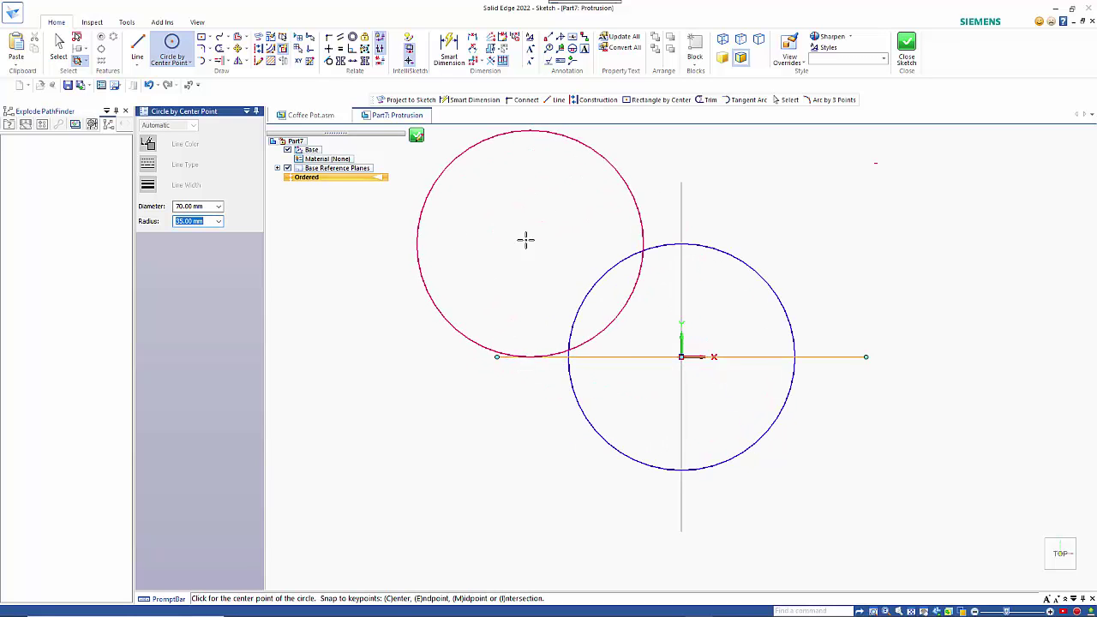
{"action": "key", "text": "ctrl+z"}
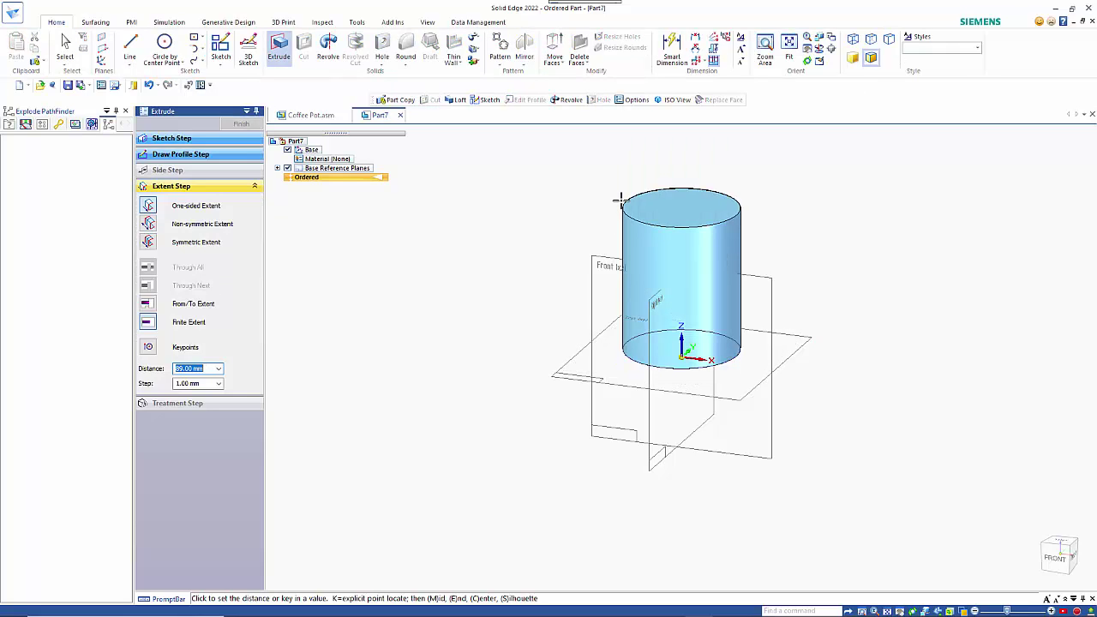
{"action": "type", "text": "100"}
{"action": "key", "text": "Tab"}
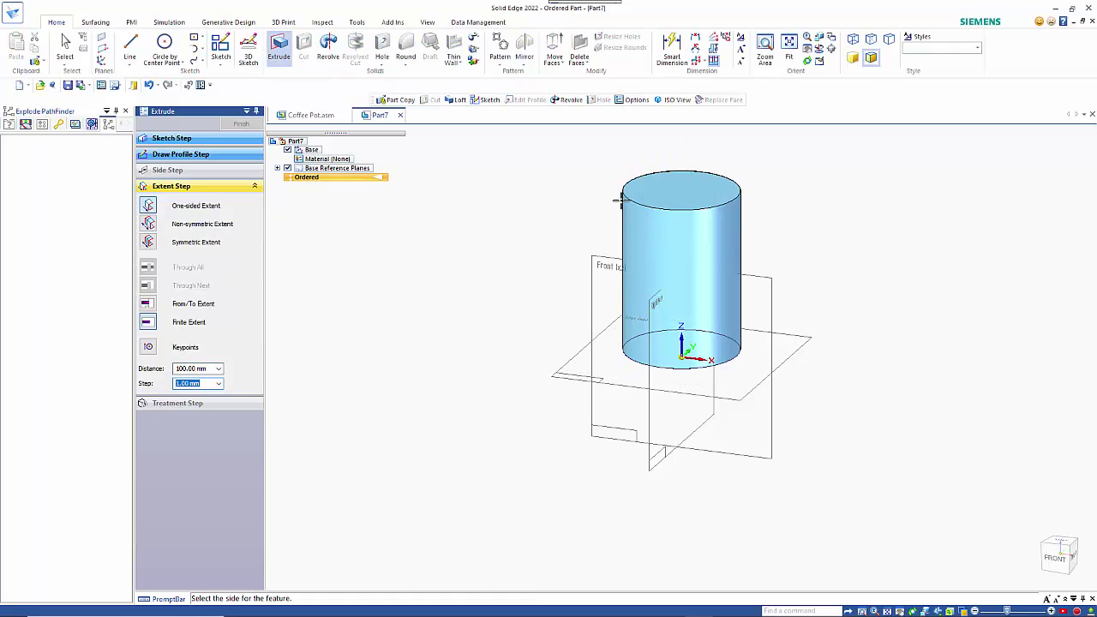
{"action": "left_click", "coordinate": [621, 200]}
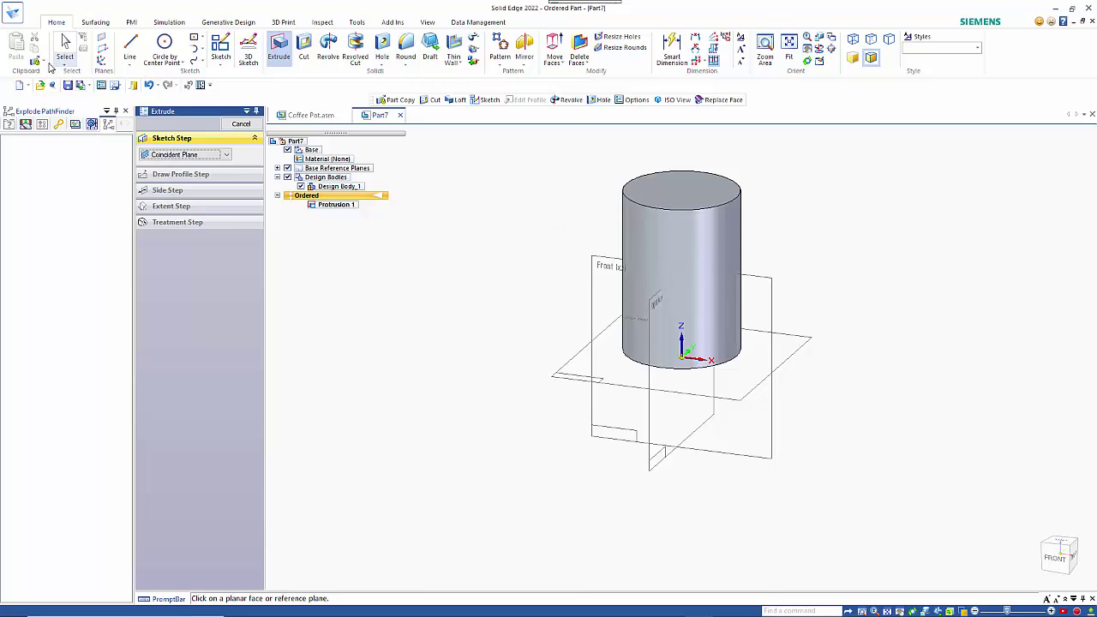
- Part Copy Coffee Pot.par into Part7 as a construction body
{"action": "left_click", "coordinate": [38, 62]}
{"action": "left_click", "coordinate": [58, 75]}
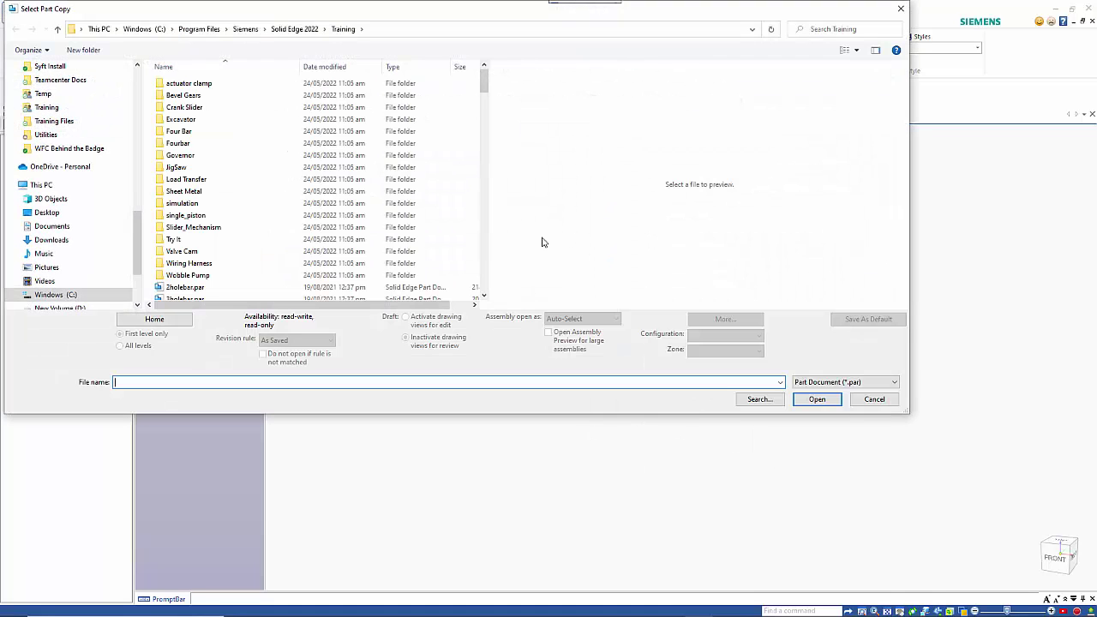
{"action": "scroll", "coordinate": [228, 251], "scroll_direction": "down", "scroll_amount": 1}
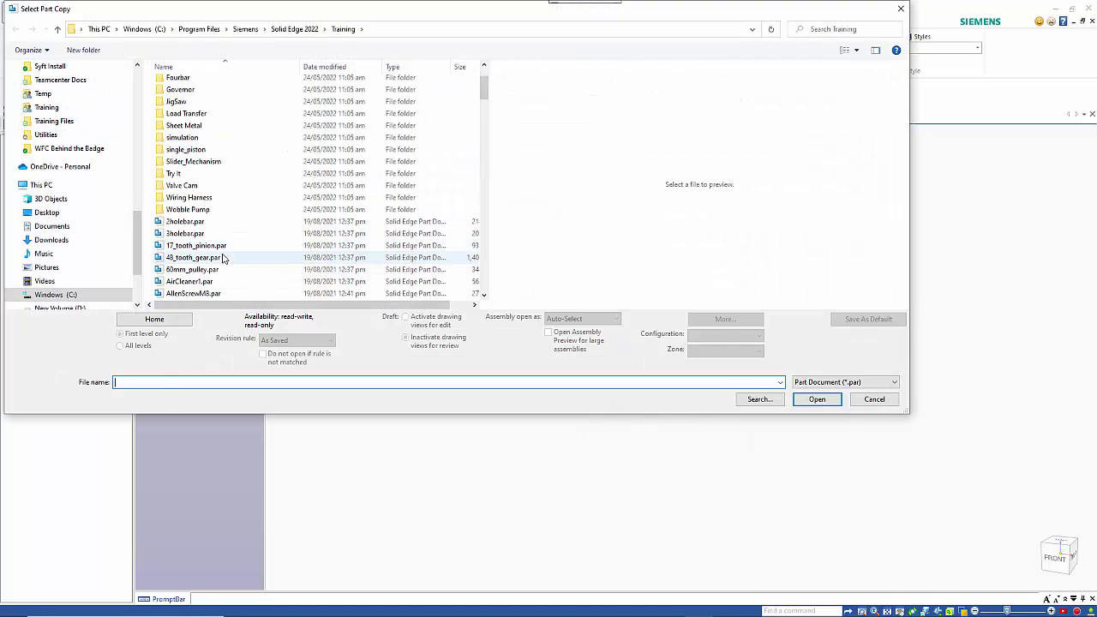
{"action": "left_click", "coordinate": [216, 258]}
{"action": "key", "text": "c"}
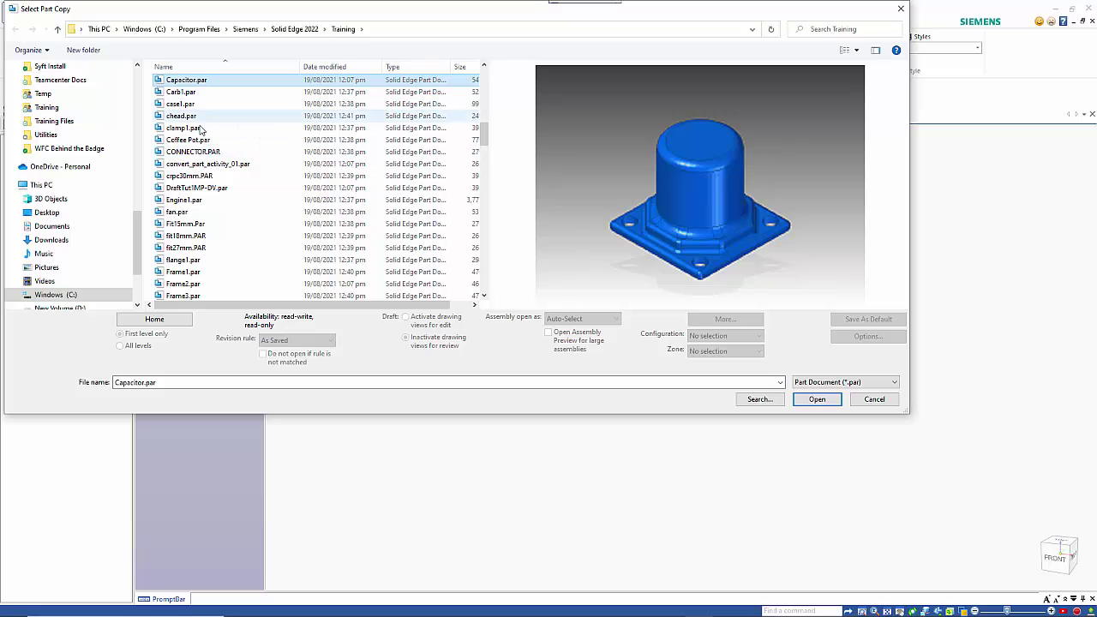
{"action": "left_click", "coordinate": [202, 142]}
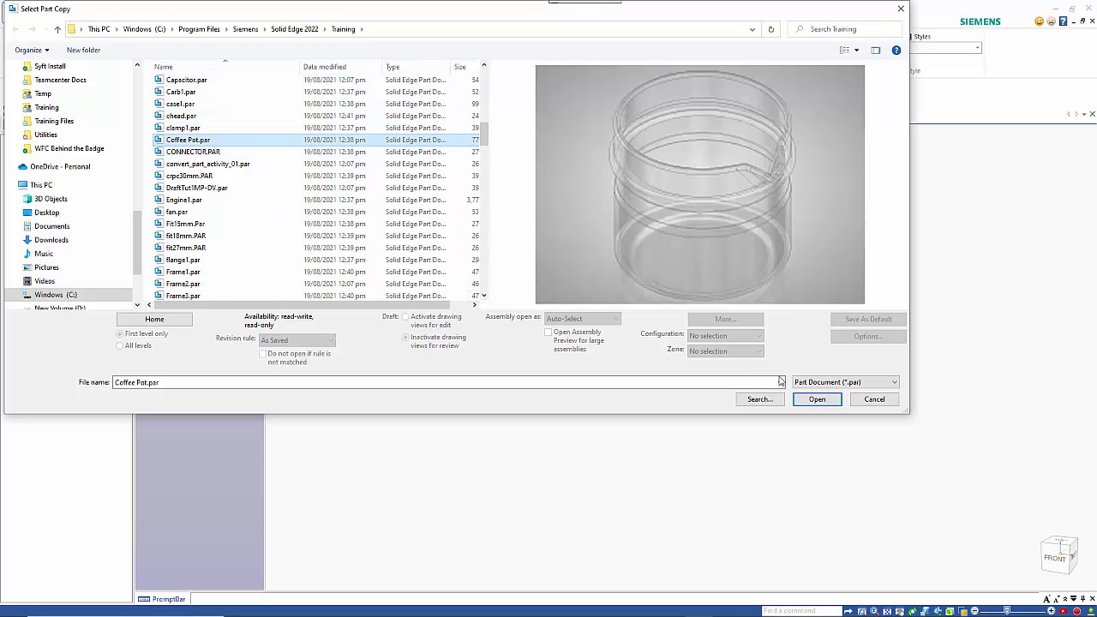
{"action": "left_click", "coordinate": [816, 402]}
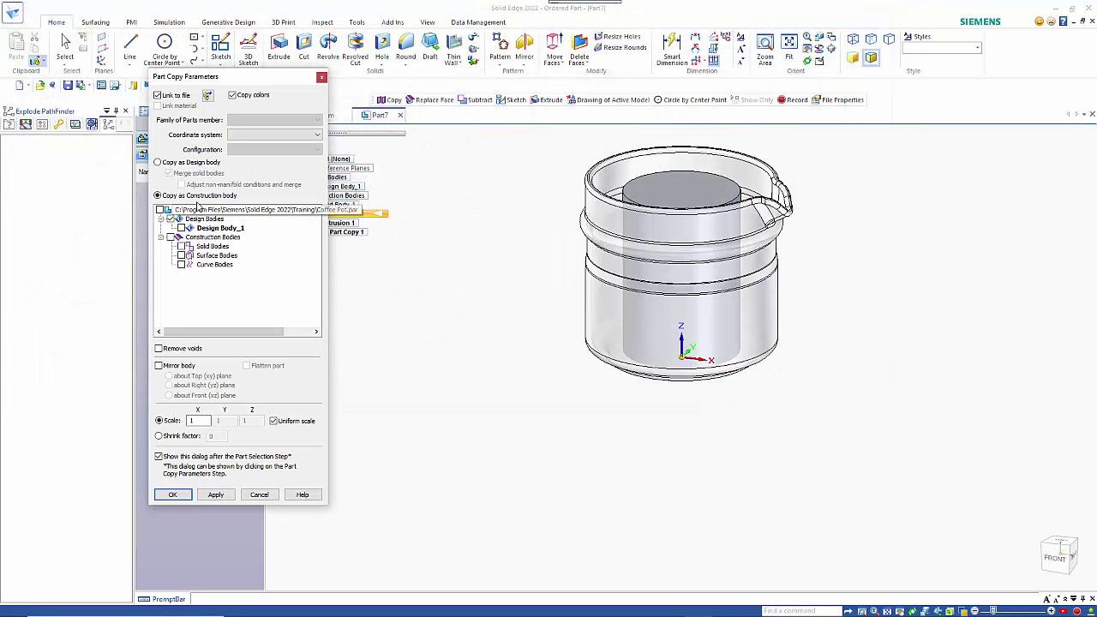
{"action": "left_click", "coordinate": [174, 495]}
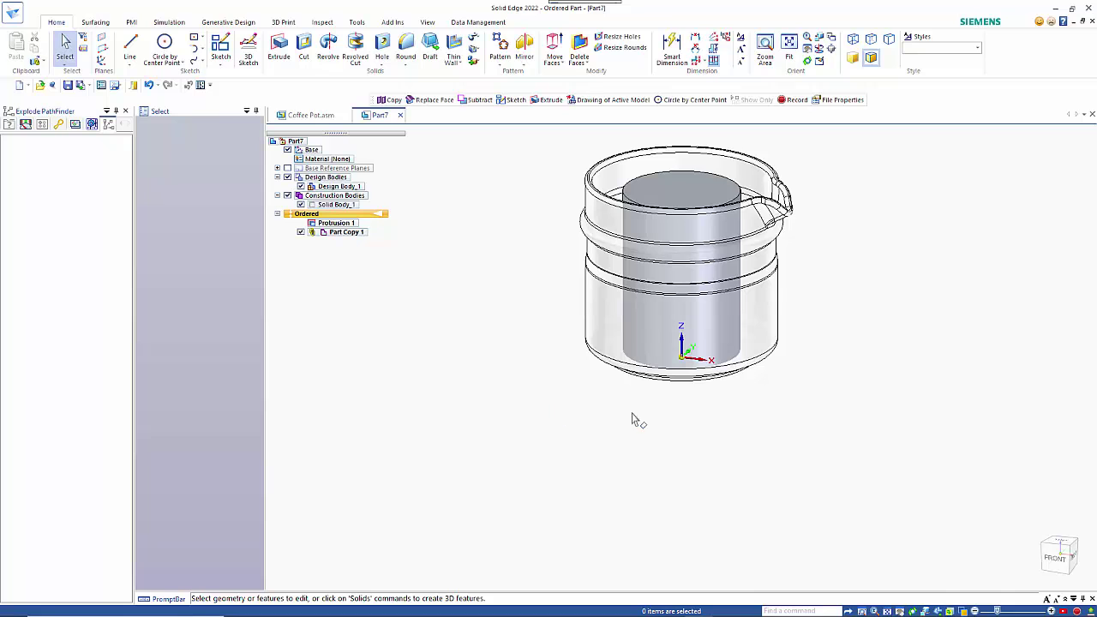
- Orbit and zoom around the pot enclosing the cylinder, then show the Surfacing tools
{"action": "middle_click_drag", "start_coordinate": [816, 377], "coordinate": [840, 318]}
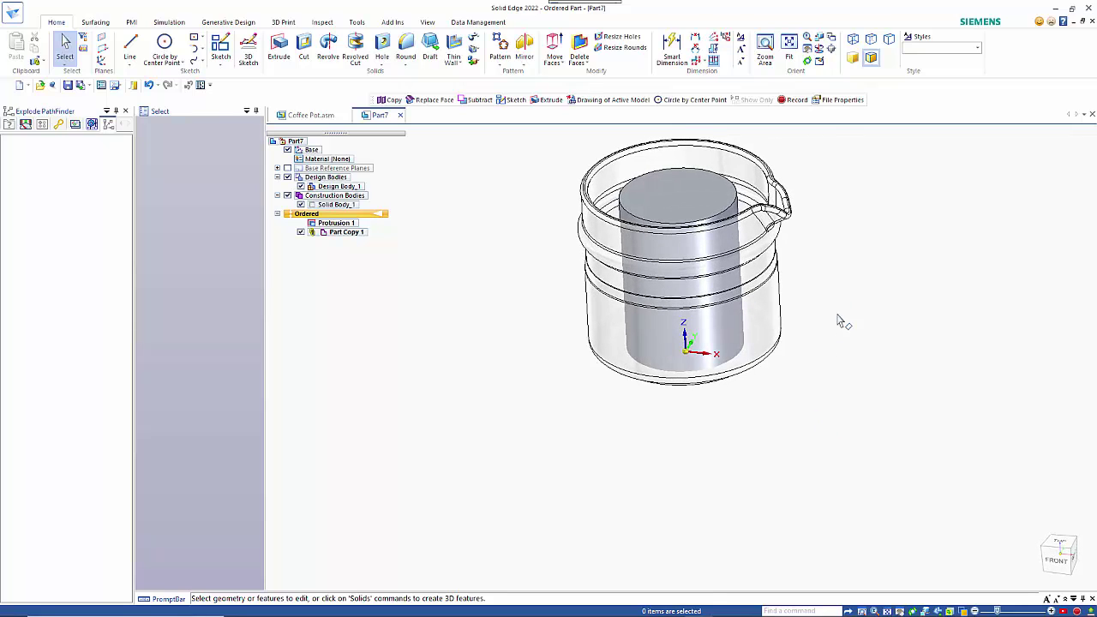
{"action": "scroll", "coordinate": [827, 194], "scroll_direction": "up", "scroll_amount": 2}
{"action": "scroll", "coordinate": [828, 193], "scroll_direction": "up", "scroll_amount": 1}
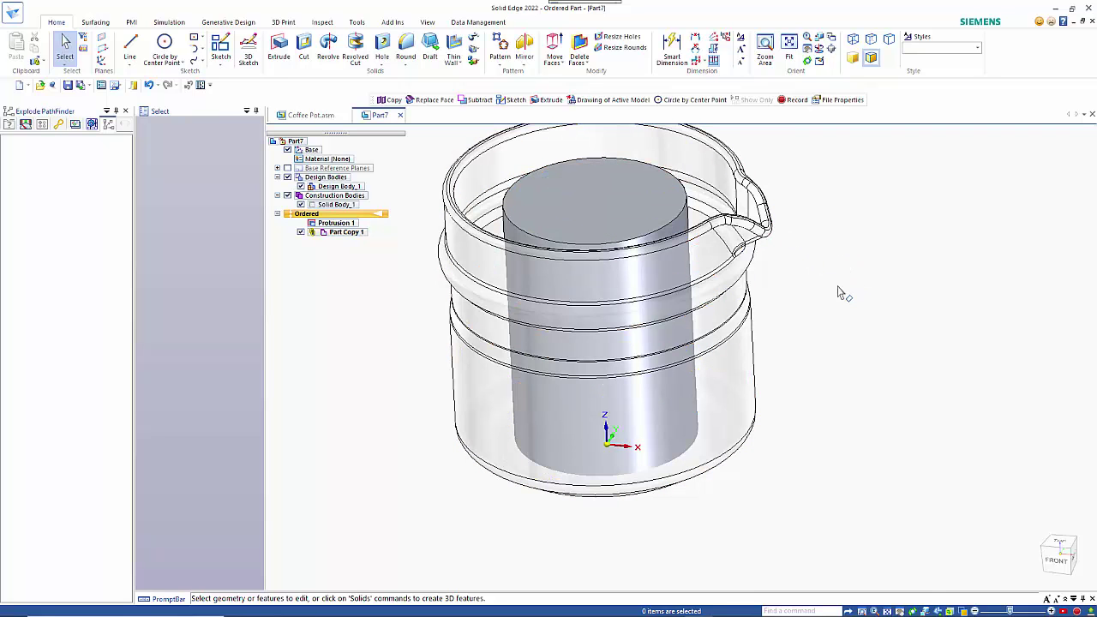
{"action": "mouse_move", "coordinate": [873, 284]}
{"action": "middle_mouse_down"}
{"action": "mouse_move", "coordinate": [876, 220]}
{"action": "mouse_move", "coordinate": [862, 228]}
{"action": "mouse_move", "coordinate": [874, 274]}
{"action": "middle_mouse_up"}
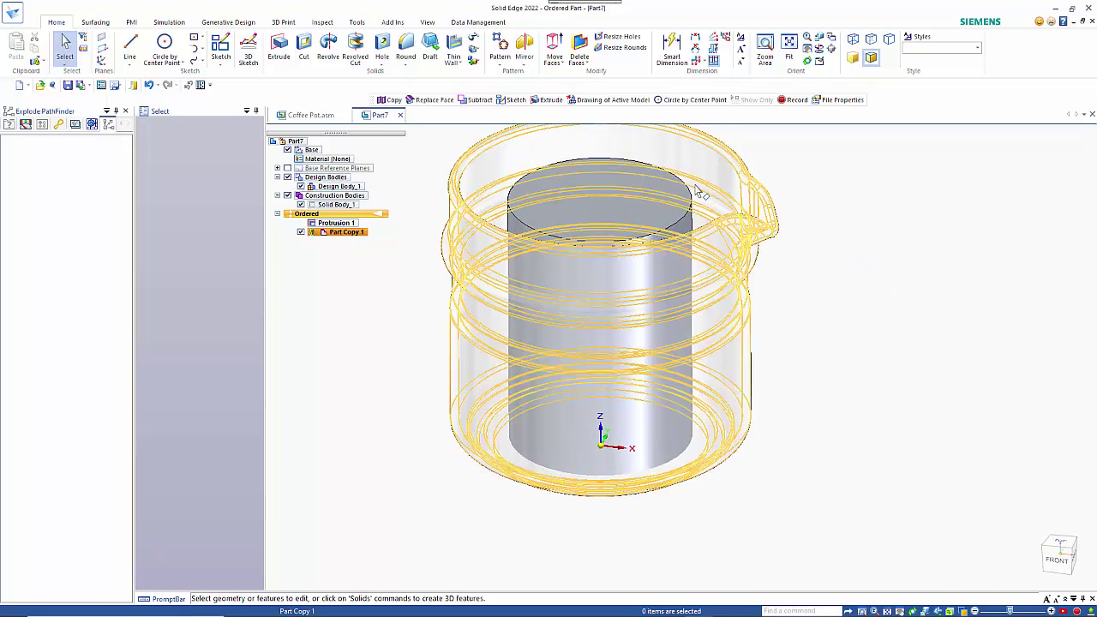
{"action": "left_click", "coordinate": [96, 24]}
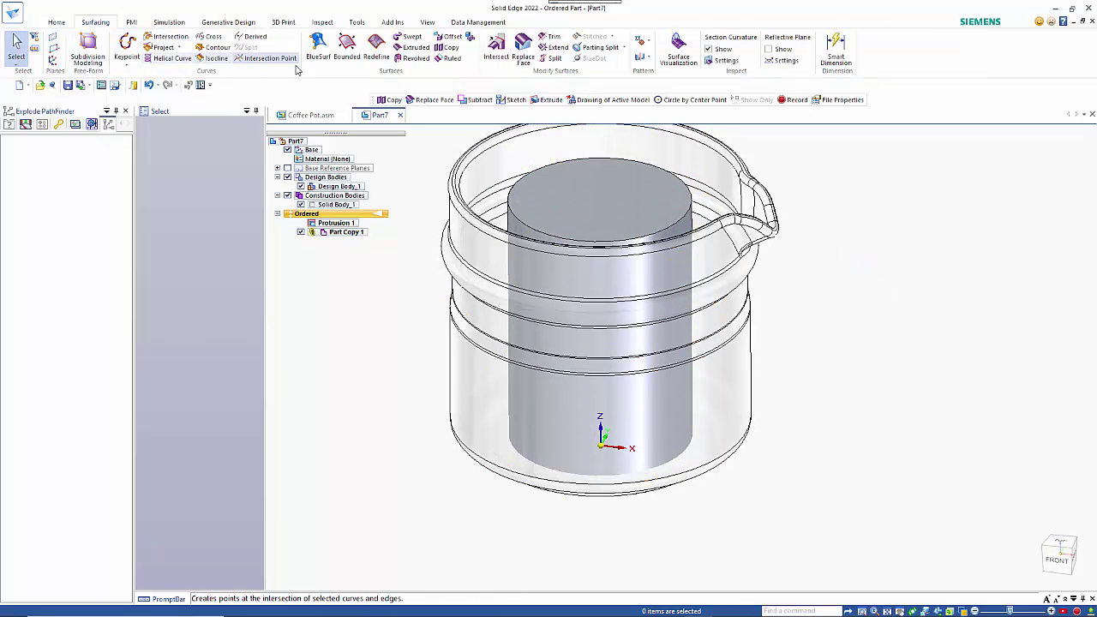
- Copy the pot's inner face chain, selected as a Chain, into a new Surface Body_2
{"action": "left_click", "coordinate": [447, 47]}
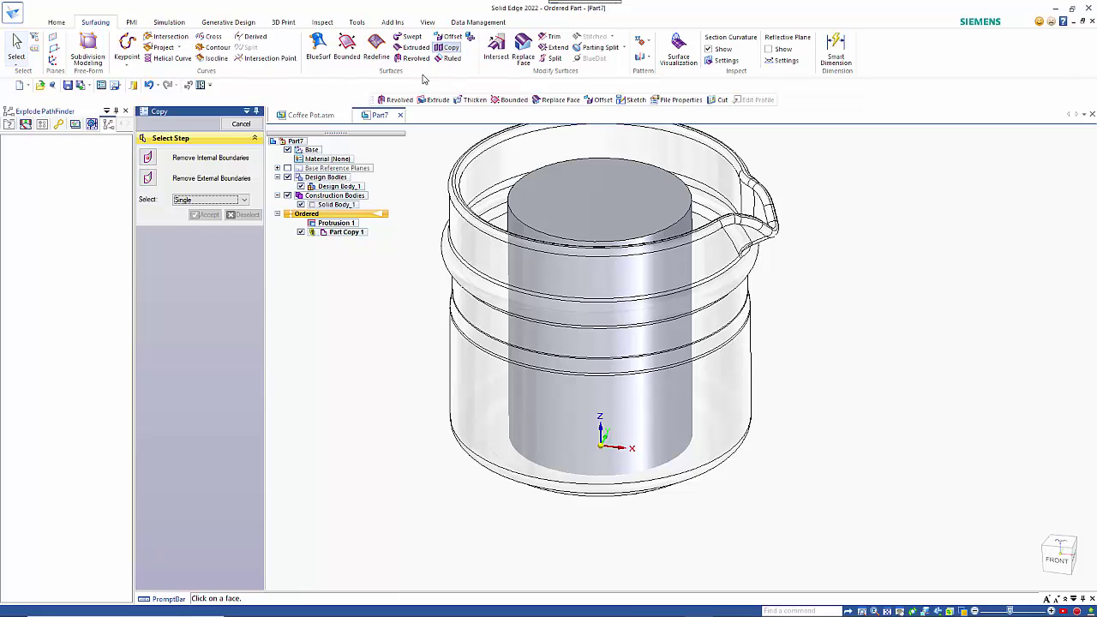
{"action": "left_click", "coordinate": [216, 199]}
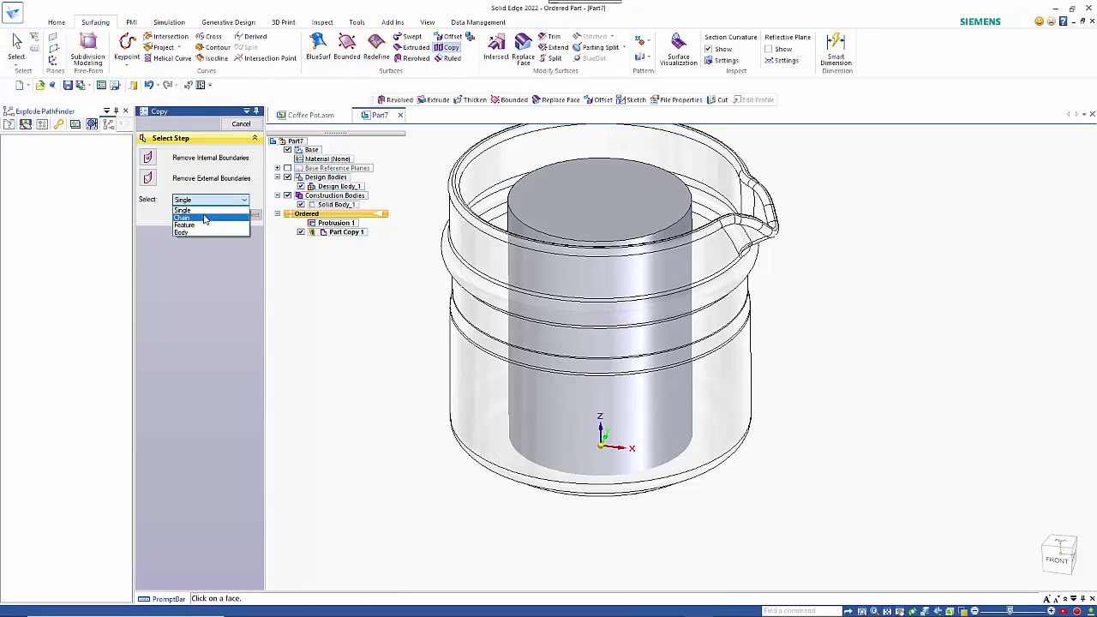
{"action": "left_click", "coordinate": [205, 218]}
{"action": "middle_click_drag", "start_coordinate": [349, 258], "coordinate": [379, 277]}
{"action": "left_click", "coordinate": [494, 226]}
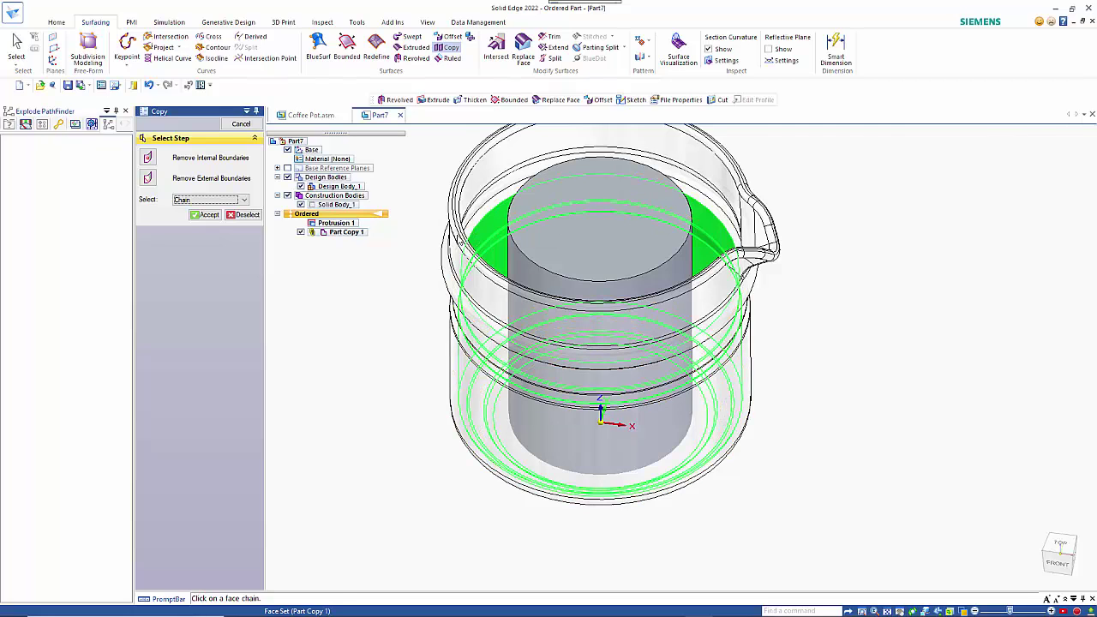
{"action": "key", "text": "Return"}
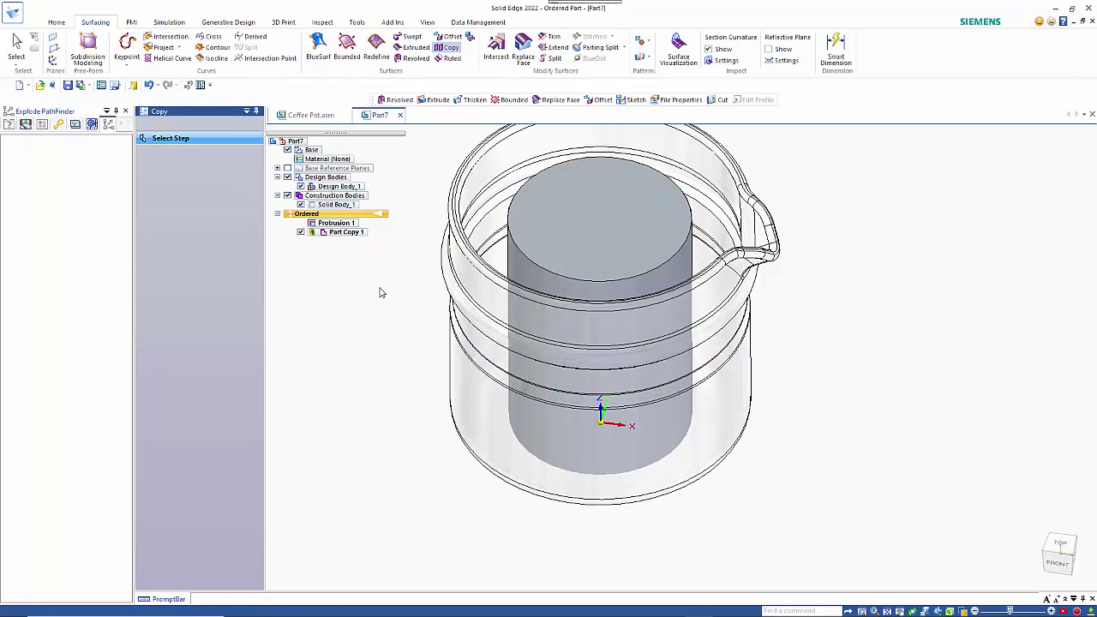
{"action": "key", "text": "Return"}
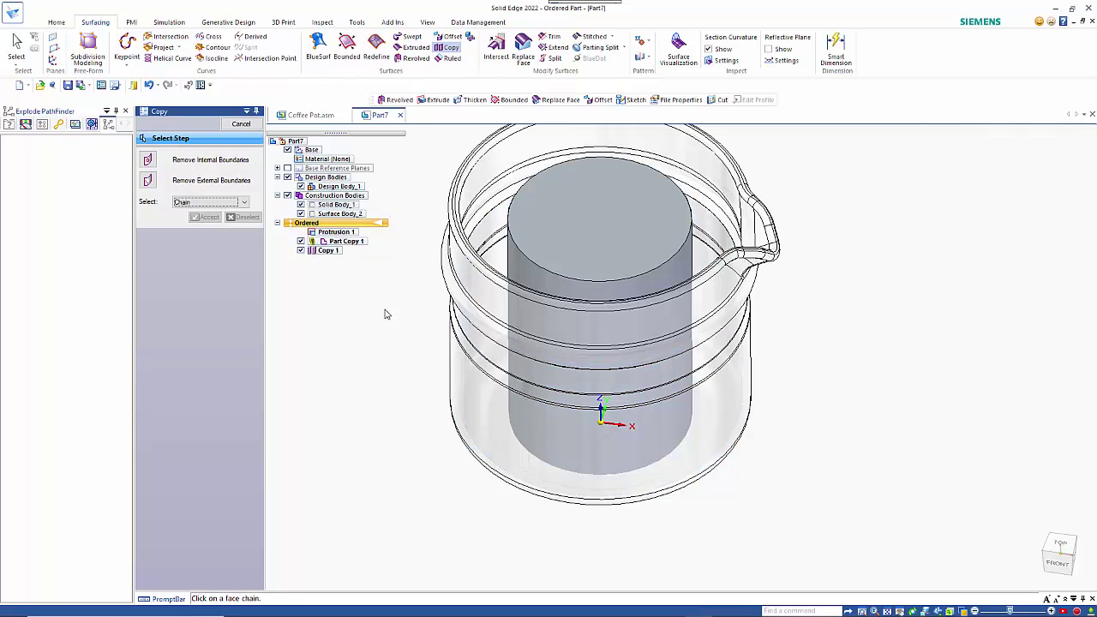
- Start a revolved surface and project the pot rim's edge chain into its sketch
{"action": "left_click", "coordinate": [415, 58]}
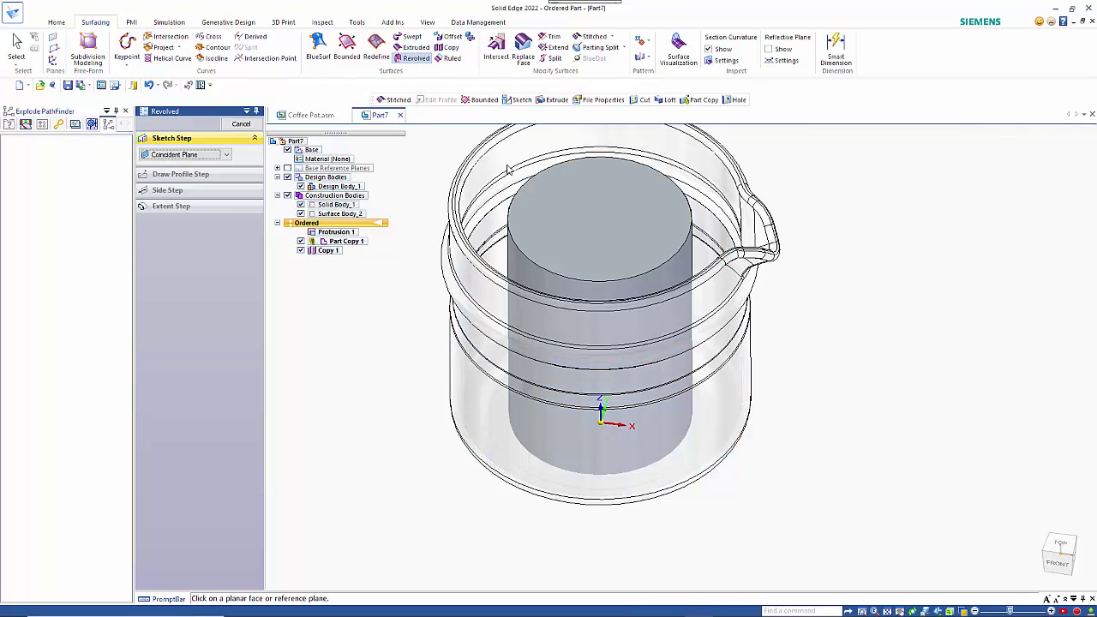
{"action": "left_click", "coordinate": [616, 415]}
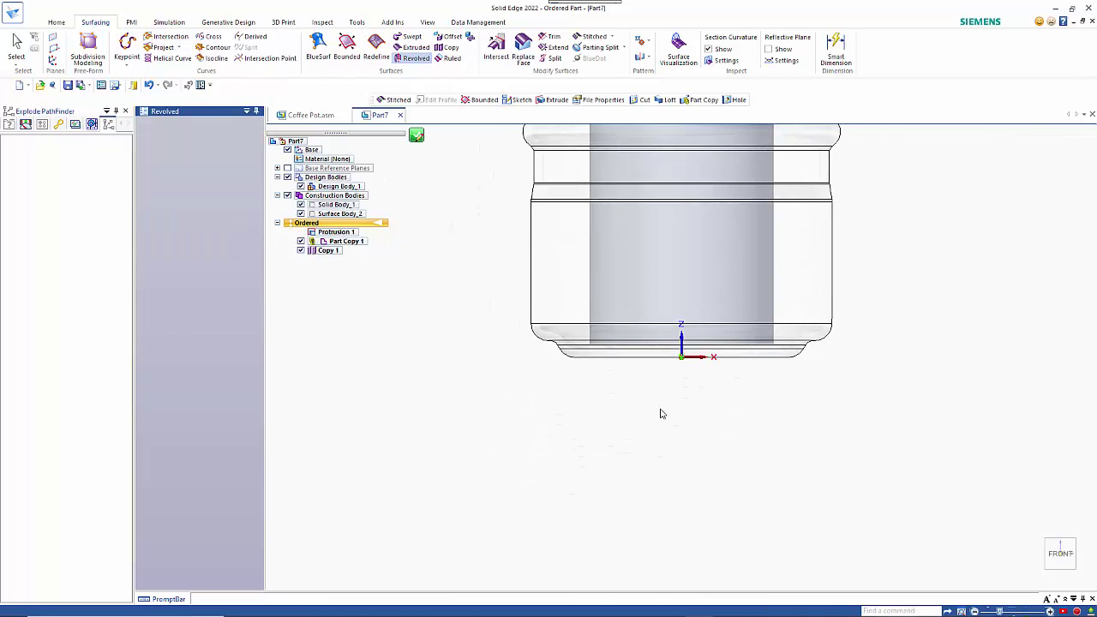
{"action": "scroll", "coordinate": [572, 236], "scroll_direction": "up", "scroll_amount": 4}
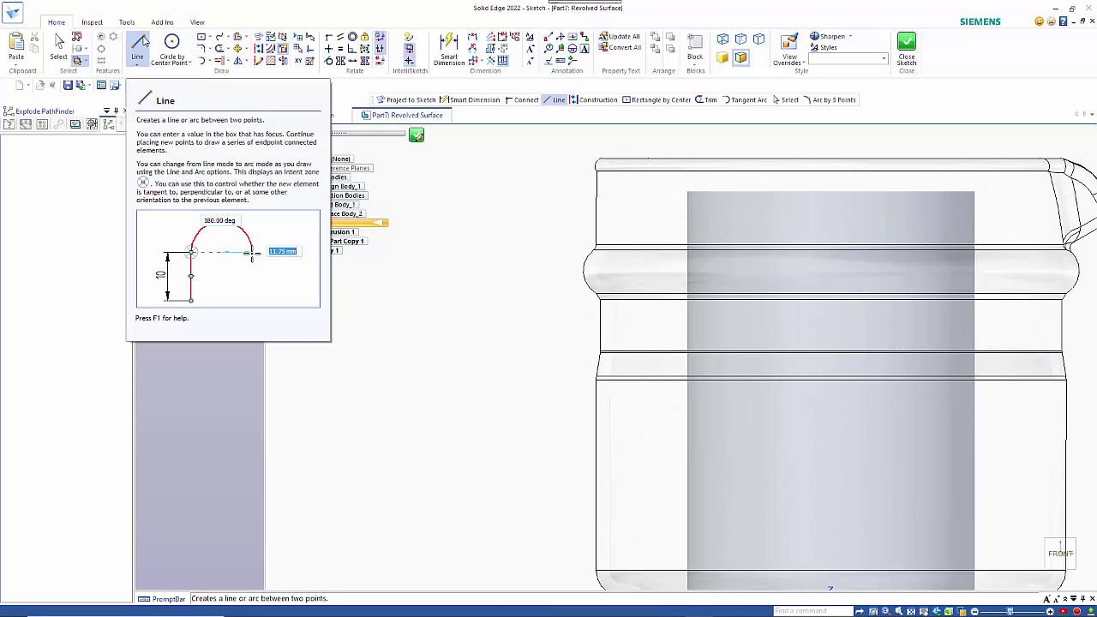
{"action": "left_click", "coordinate": [259, 40]}
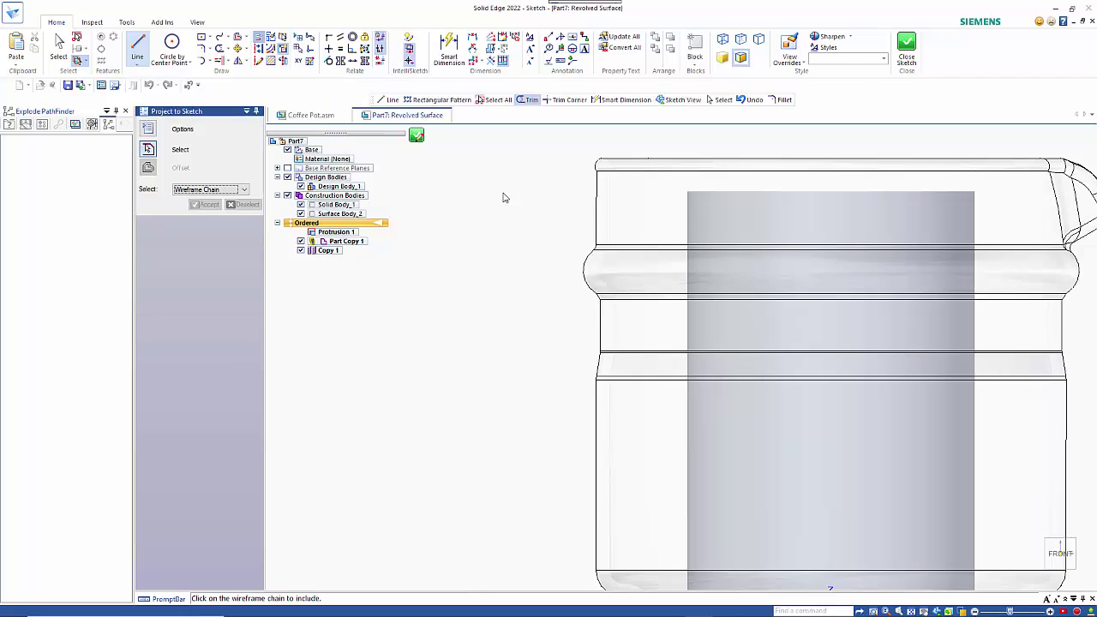
{"action": "left_click", "coordinate": [612, 192]}
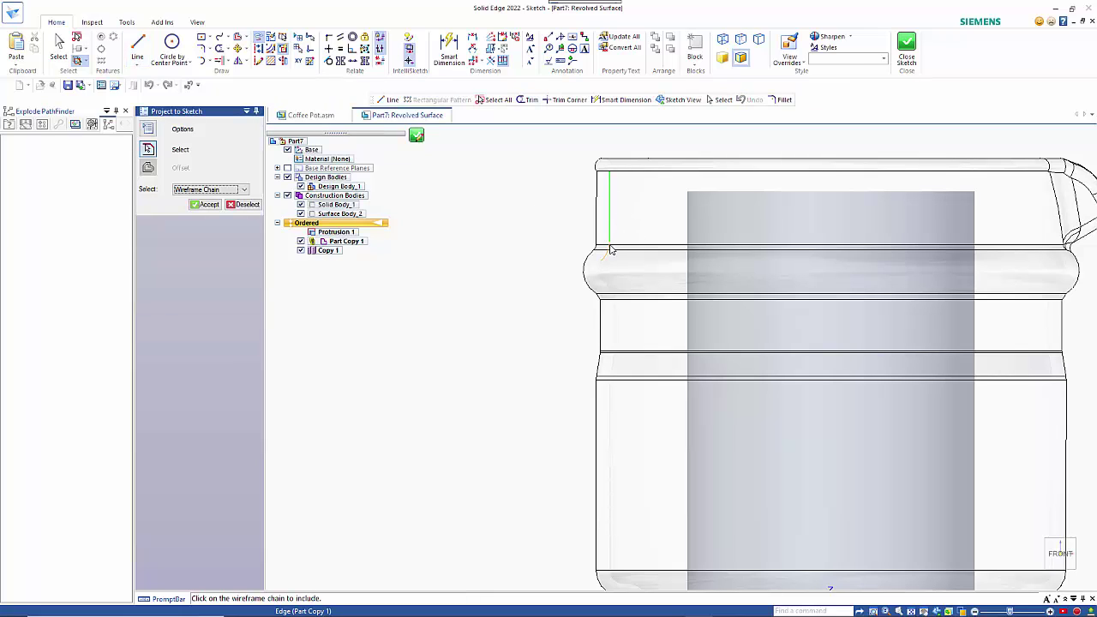
{"action": "left_click", "coordinate": [603, 274]}
{"action": "left_click", "coordinate": [610, 294]}
{"action": "right_click", "coordinate": [487, 320]}
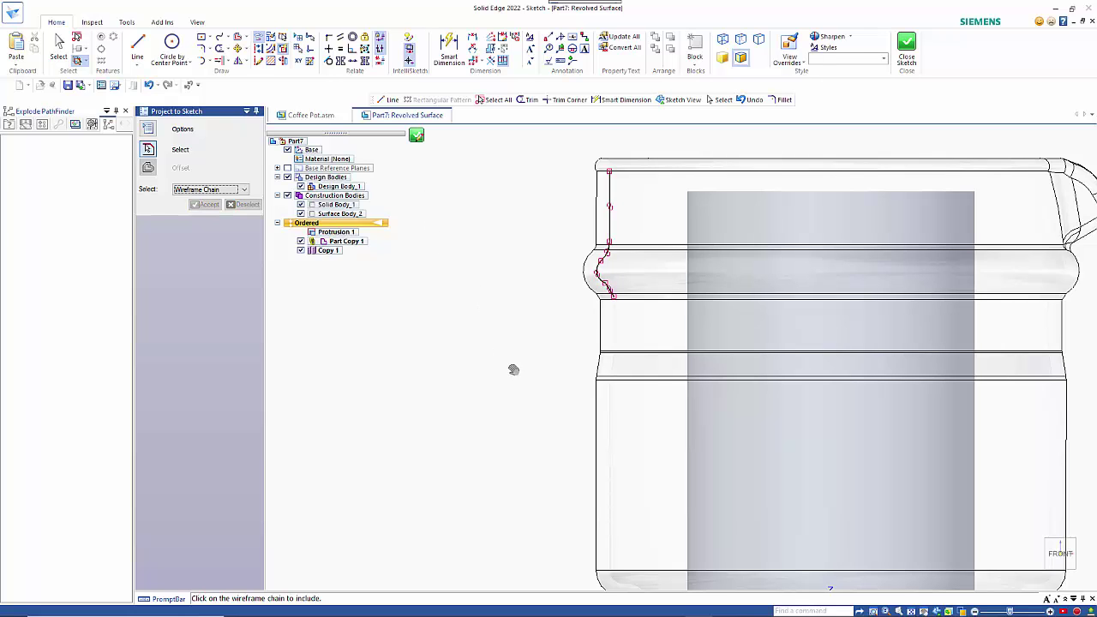
- Draw a vertical axis line from the origin, revolve the rim profile 360°, and hide the pot
{"action": "middle_click_drag", "start_coordinate": [513, 369], "coordinate": [450, 262], "text": "shift"}
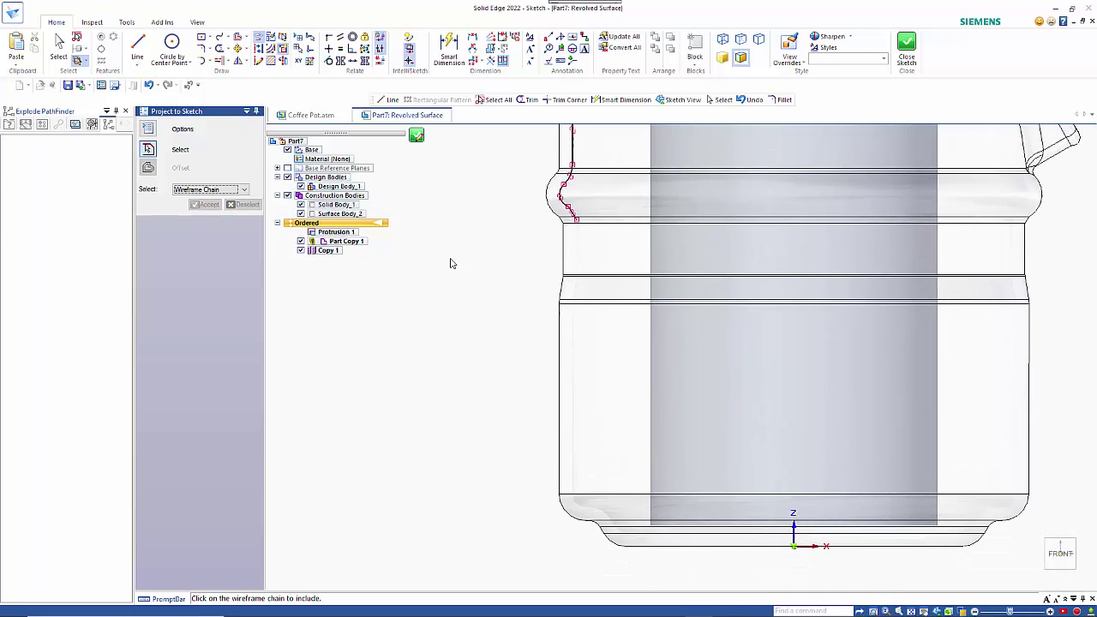
{"action": "left_click", "coordinate": [137, 45]}
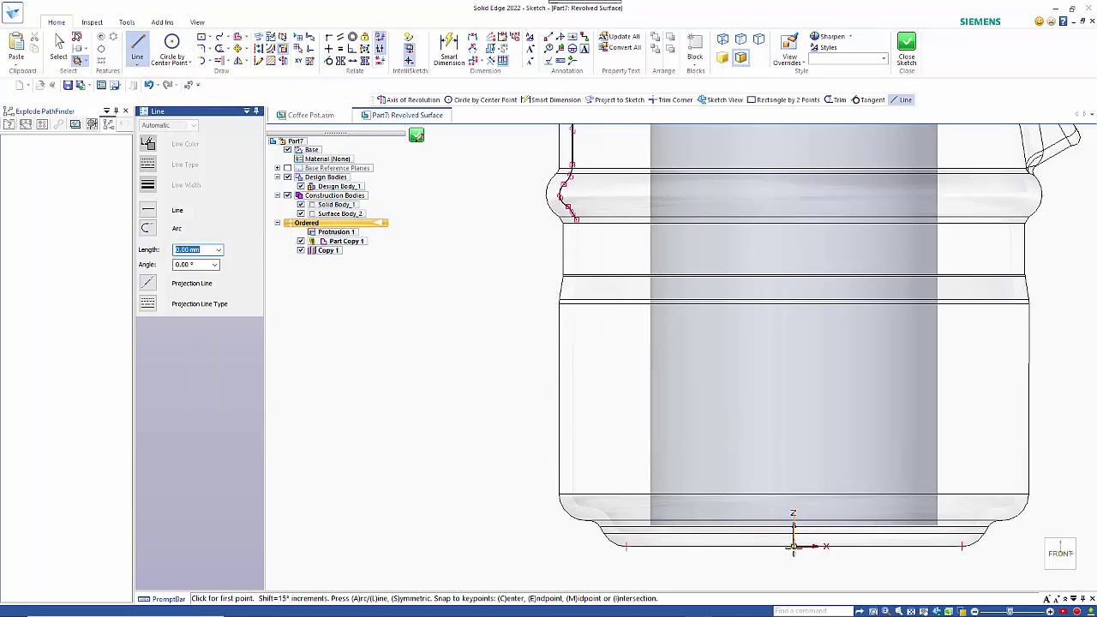
{"action": "left_click", "coordinate": [793, 545]}
{"action": "left_click", "coordinate": [794, 423]}
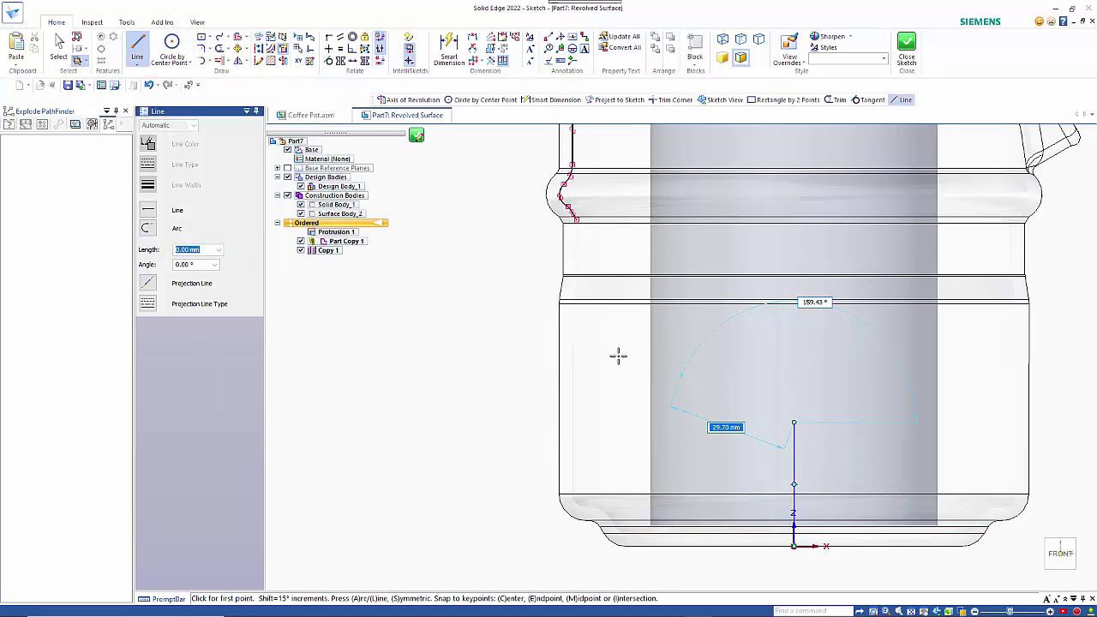
{"action": "left_click", "coordinate": [284, 65]}
{"action": "left_click", "coordinate": [792, 443]}
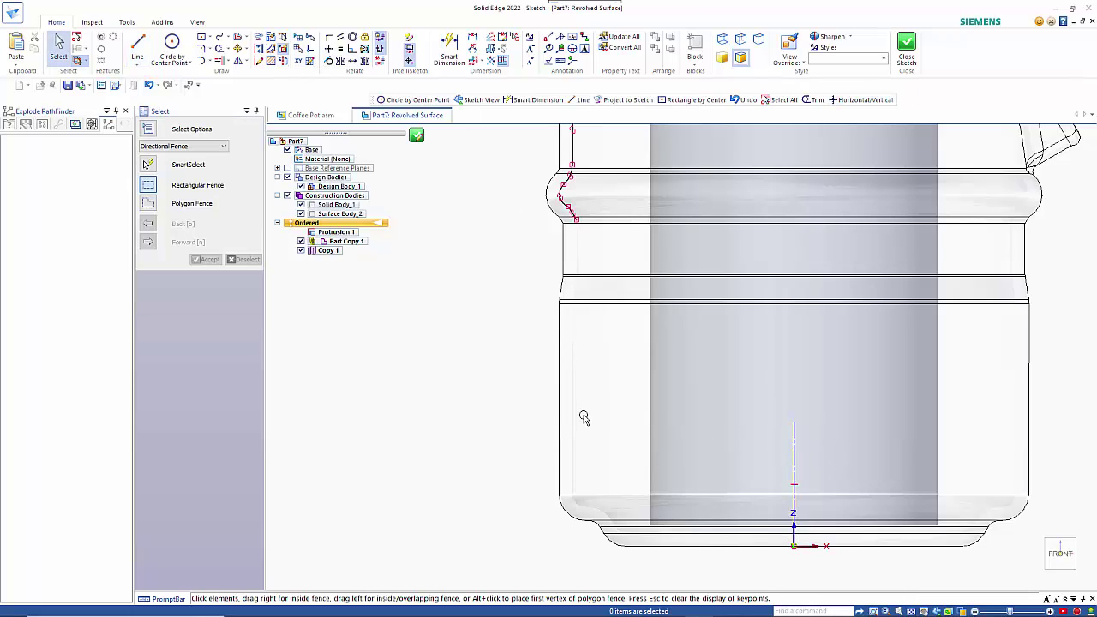
{"action": "left_click", "coordinate": [414, 135]}
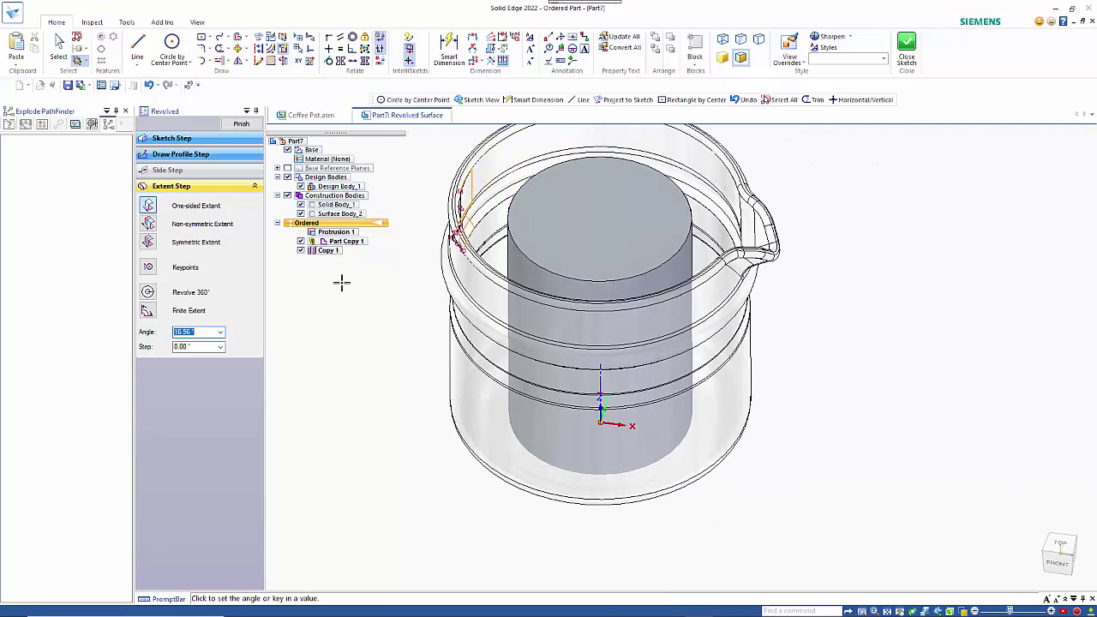
{"action": "left_click", "coordinate": [147, 292]}
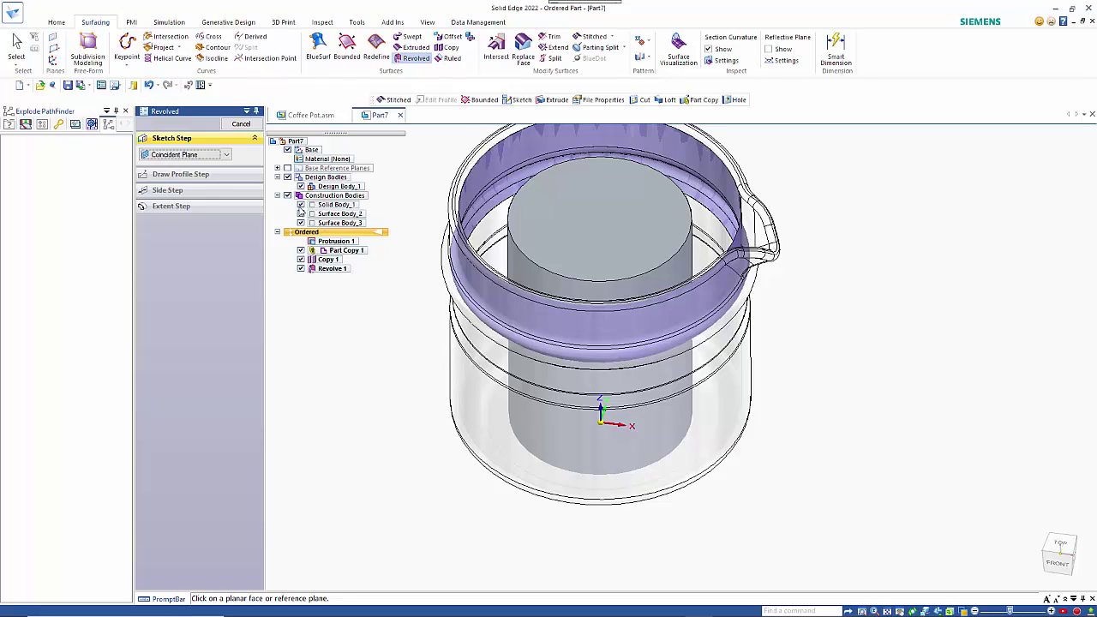
{"action": "left_click", "coordinate": [300, 205]}
- Stitch the revolved top band and lower copied surface into Surface Body_4
{"action": "mouse_move", "coordinate": [923, 385]}
{"action": "middle_mouse_down"}
{"action": "mouse_move", "coordinate": [922, 363]}
{"action": "mouse_move", "coordinate": [908, 377]}
{"action": "middle_mouse_up"}
{"action": "middle_click_drag", "start_coordinate": [899, 328], "coordinate": [917, 348]}
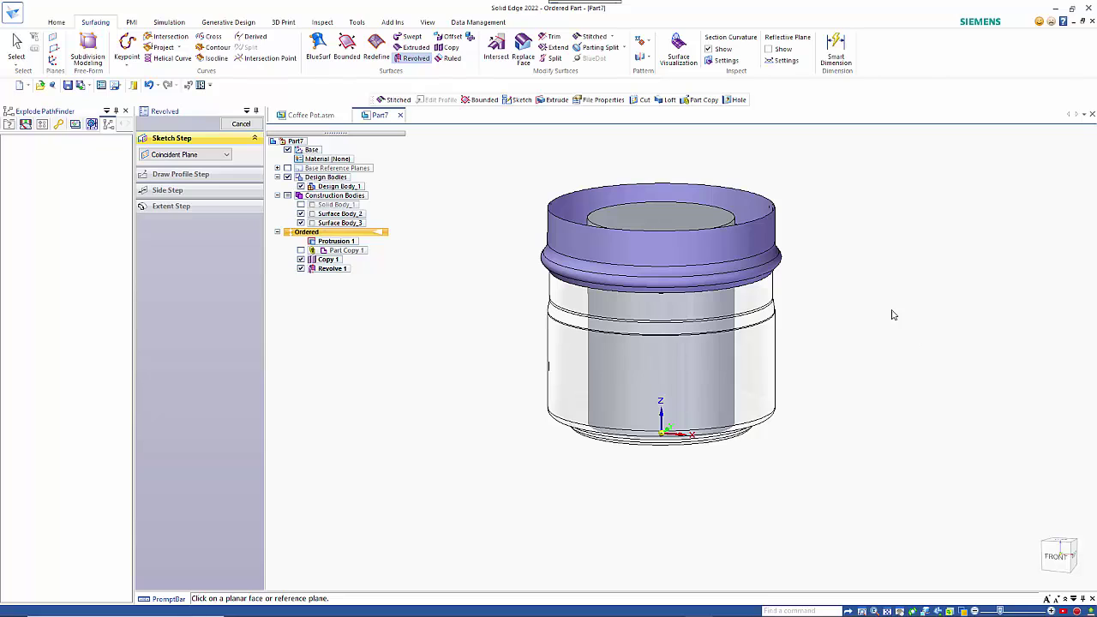
{"action": "left_click", "coordinate": [594, 36]}
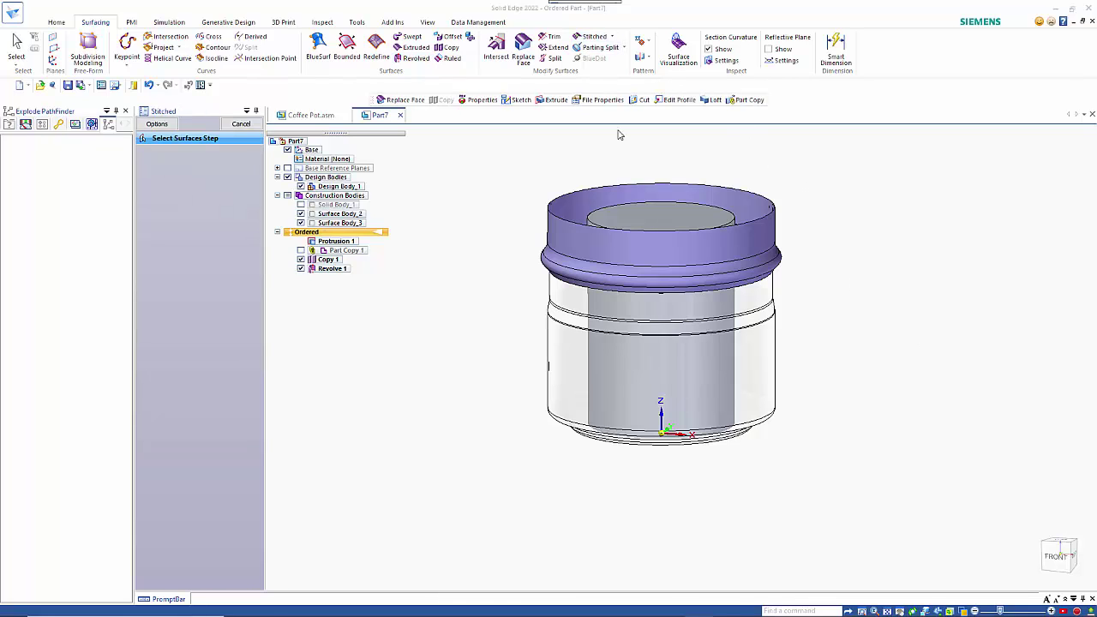
{"action": "left_click", "coordinate": [620, 289]}
{"action": "left_click", "coordinate": [569, 230]}
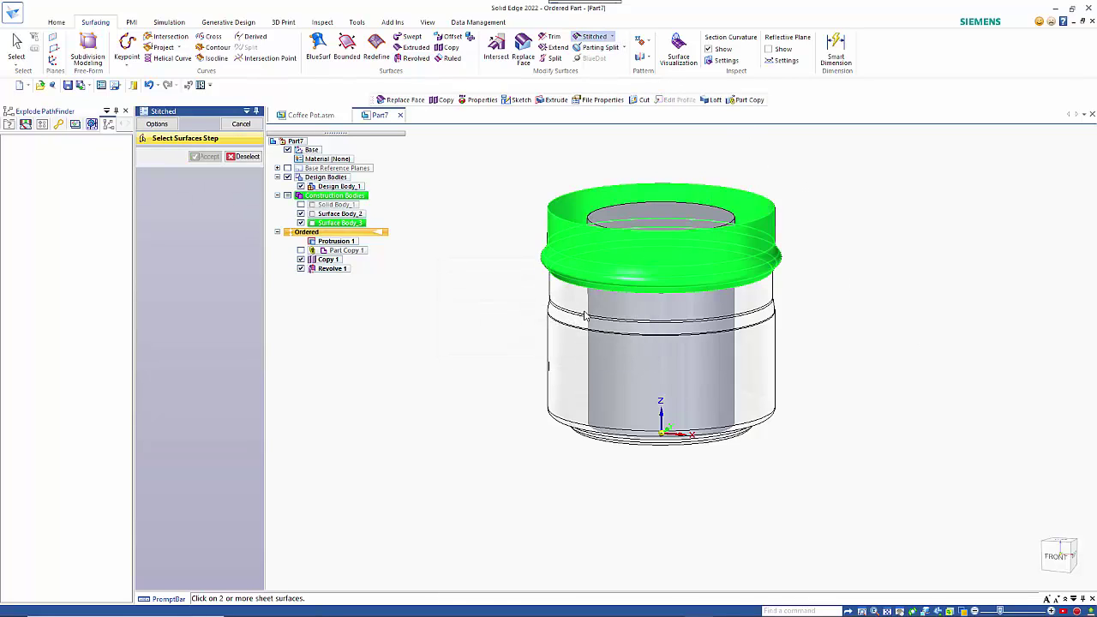
{"action": "left_click", "coordinate": [576, 315]}
{"action": "right_click", "coordinate": [482, 320]}
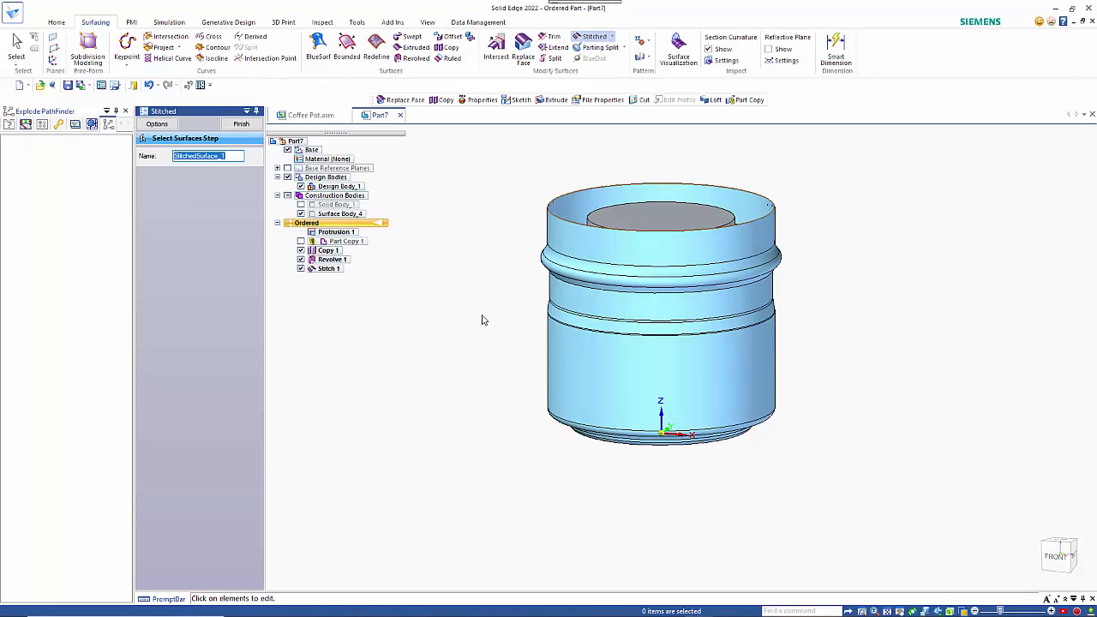
{"action": "middle_click_drag", "start_coordinate": [891, 296], "coordinate": [875, 326]}
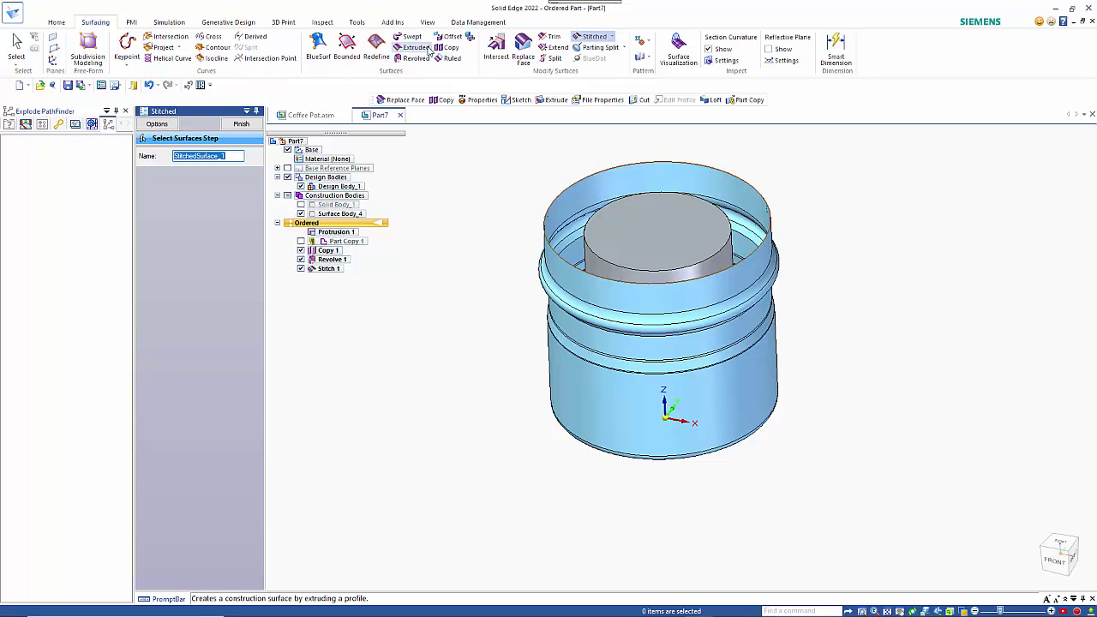
- Replace the cylinder's side face with the stitched surface and orbit to check it
{"action": "left_click", "coordinate": [523, 51]}
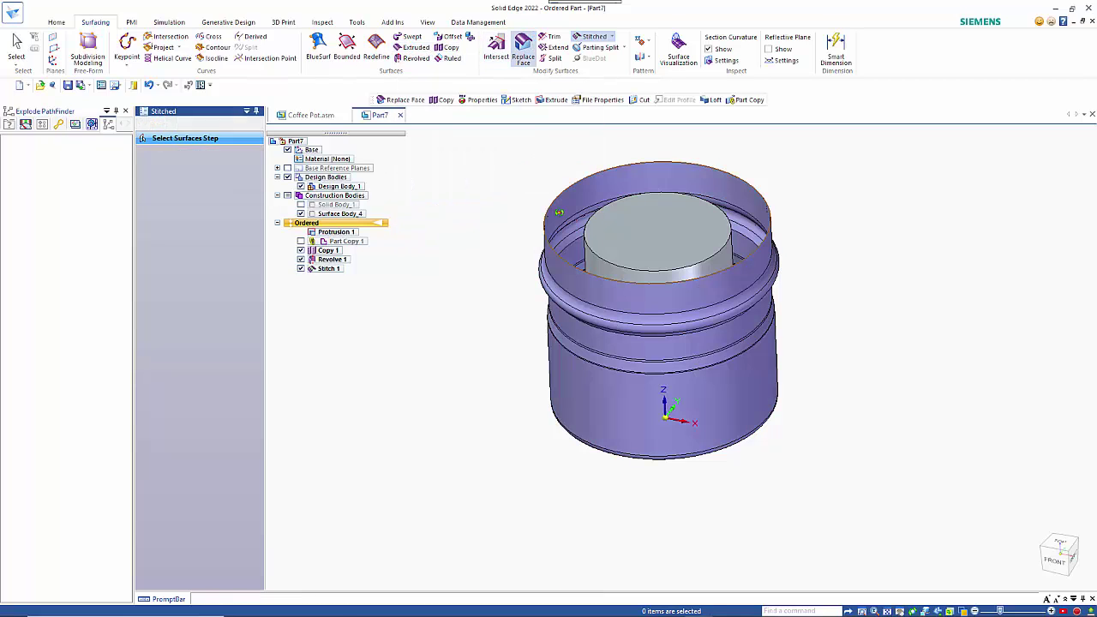
{"action": "left_click", "coordinate": [599, 269]}
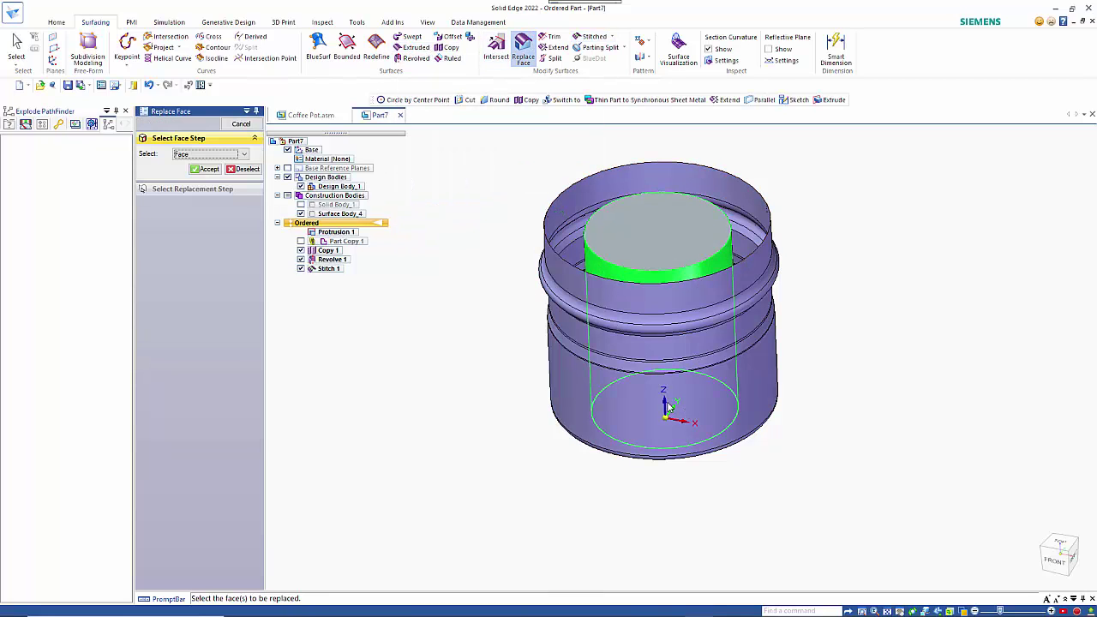
{"action": "right_click", "coordinate": [485, 361]}
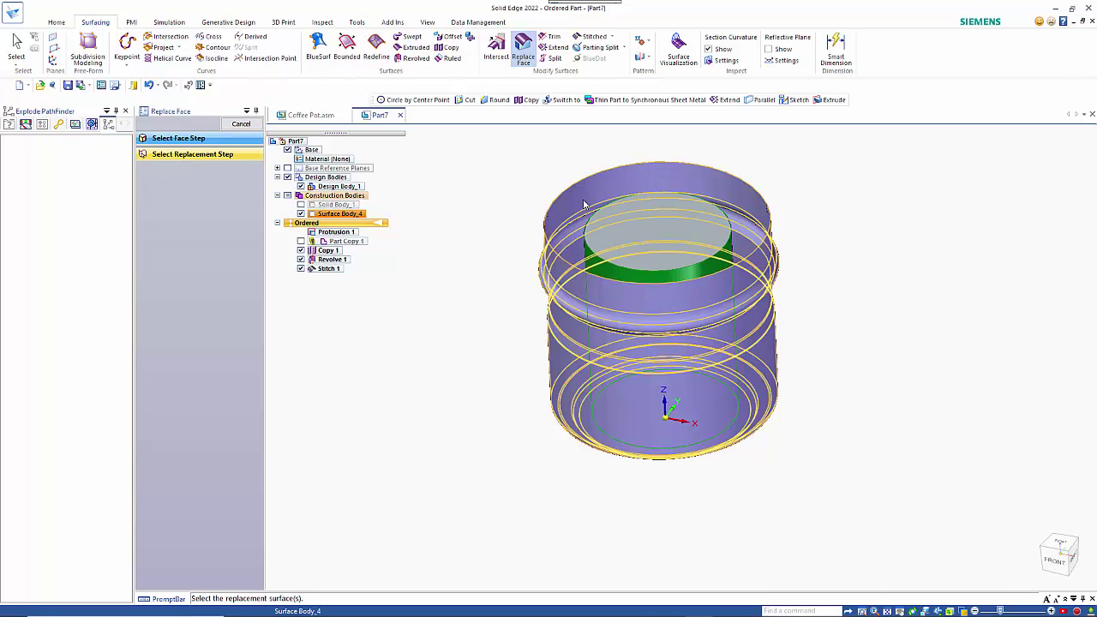
{"action": "left_click", "coordinate": [585, 205]}
{"action": "middle_click_drag", "start_coordinate": [467, 401], "coordinate": [419, 363]}
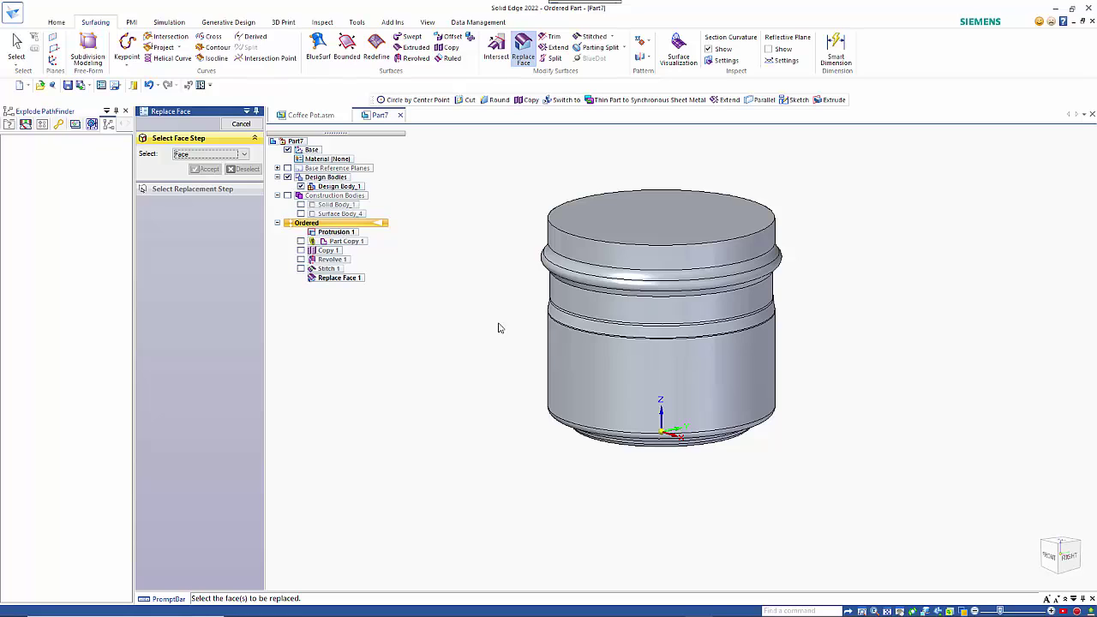
{"action": "middle_click_drag", "start_coordinate": [527, 420], "coordinate": [538, 339]}
- Start a cut sketched on the front plane with a line along the top edge
{"action": "left_click", "coordinate": [58, 22]}
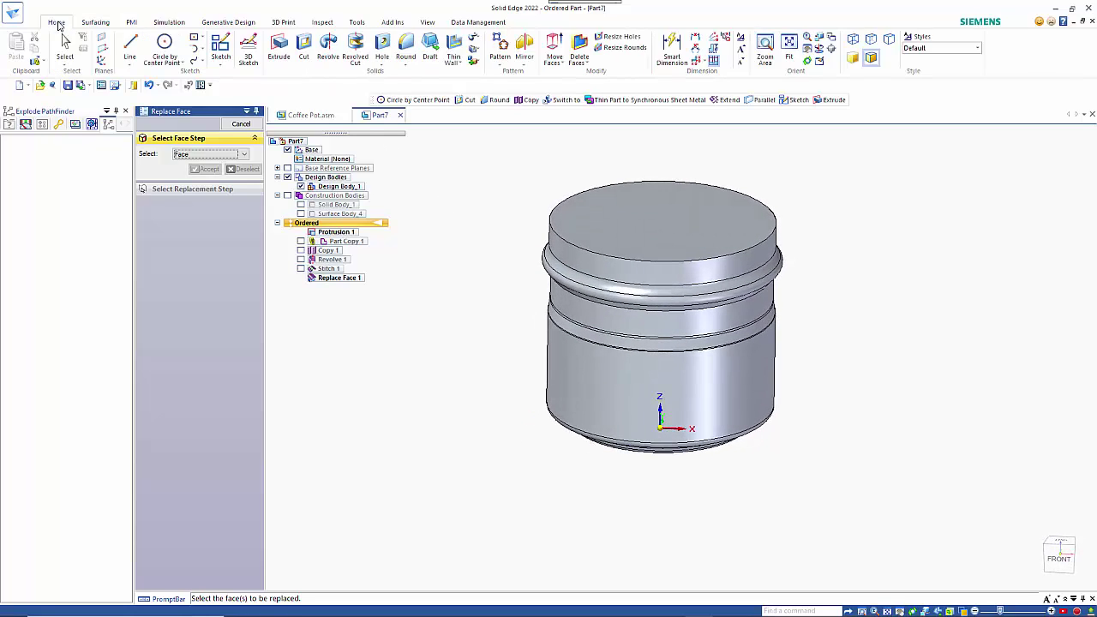
{"action": "left_click", "coordinate": [305, 40]}
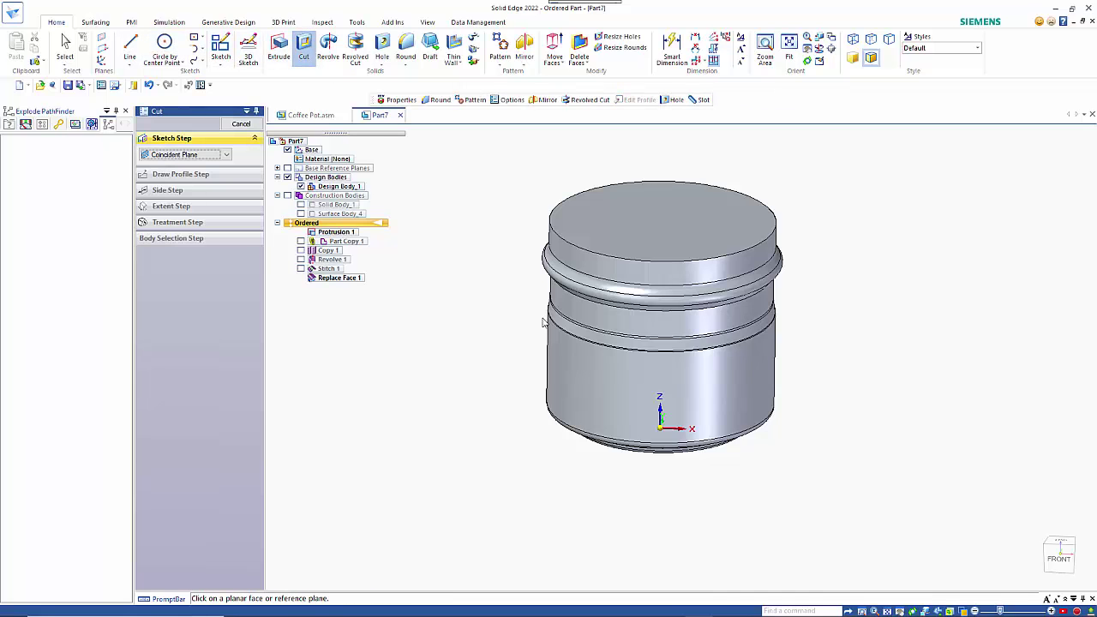
{"action": "left_click", "coordinate": [677, 420]}
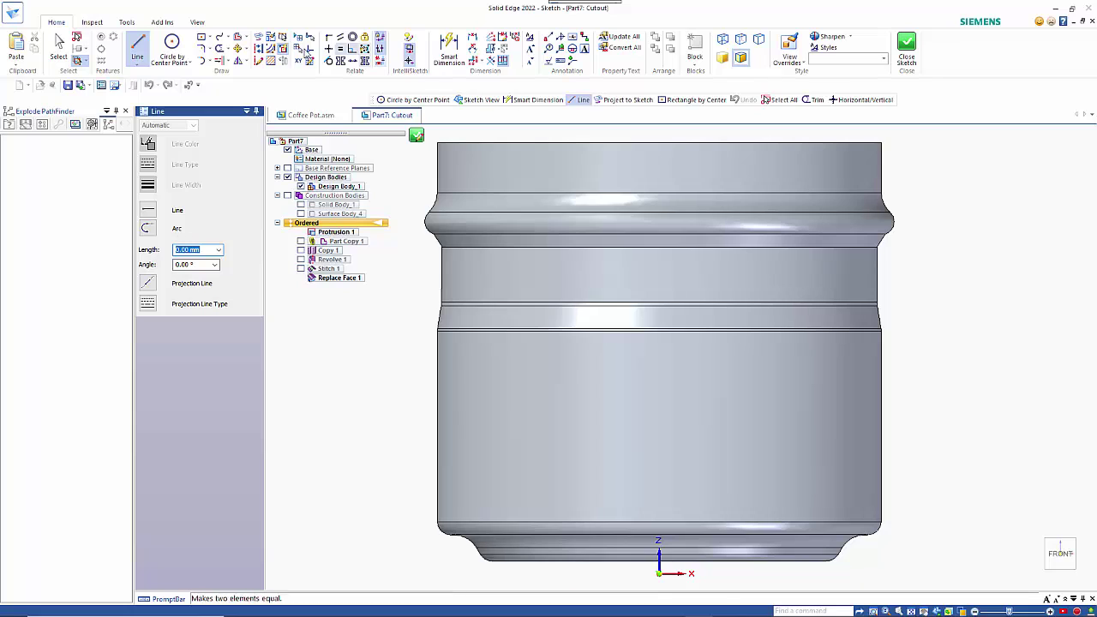
{"action": "left_click", "coordinate": [137, 47]}
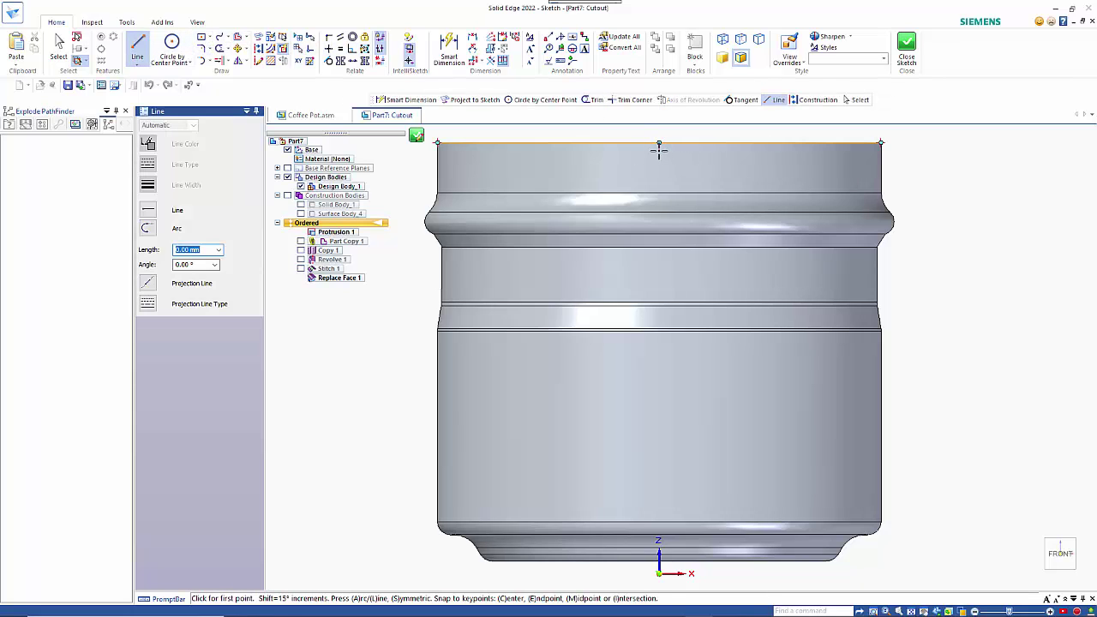
{"action": "left_click", "coordinate": [657, 148]}
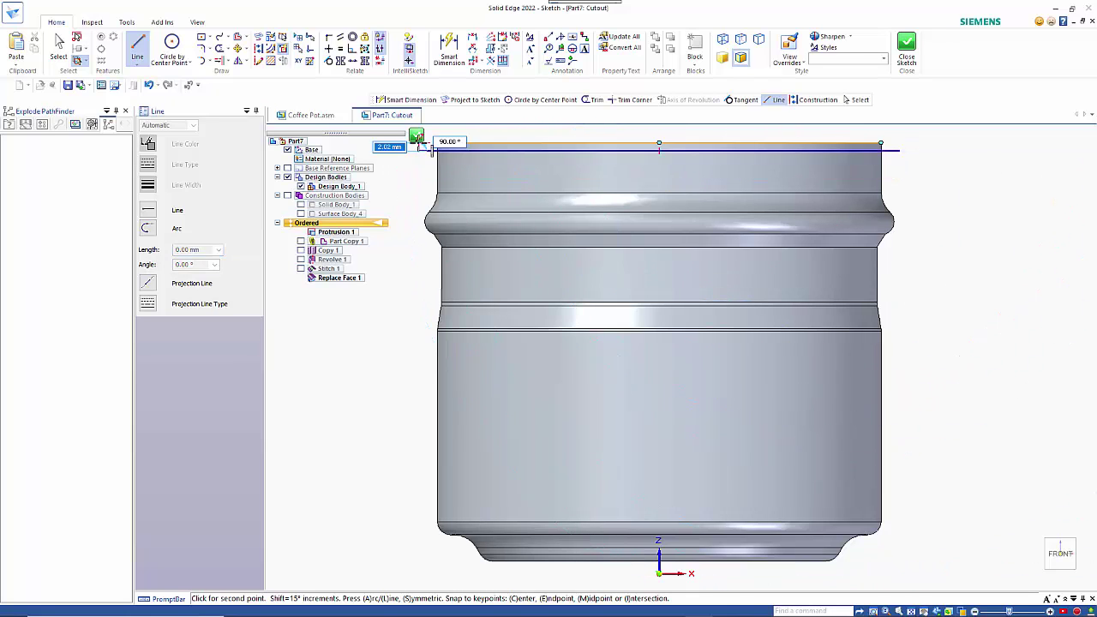
{"action": "key", "text": "Escape"}
- Close the cut sketch, choose the side to remove, and finish Cutout 1
{"action": "middle_click_drag", "start_coordinate": [420, 147], "coordinate": [579, 246]}
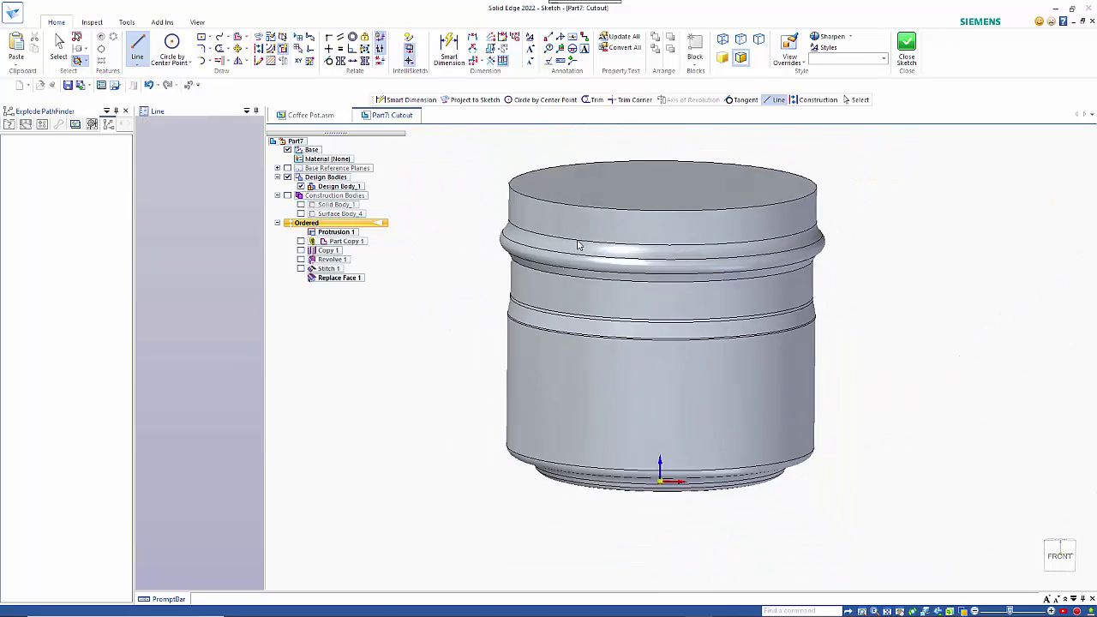
{"action": "right_click", "coordinate": [851, 260]}
{"action": "left_click", "coordinate": [853, 173]}
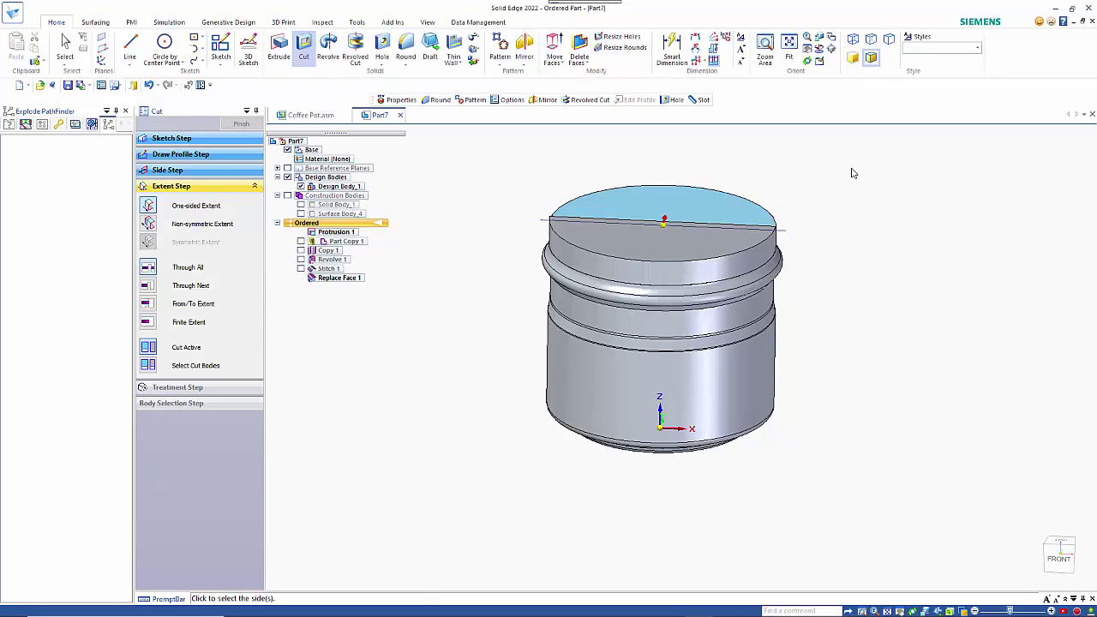
{"action": "left_click", "coordinate": [667, 229]}
{"action": "right_click", "coordinate": [876, 223]}
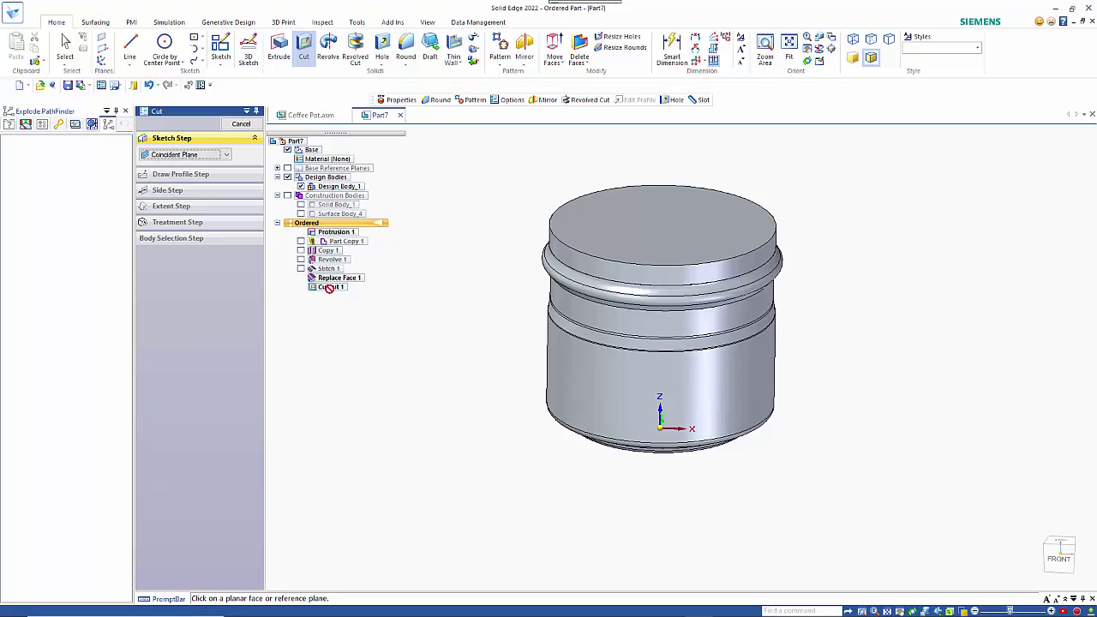
{"action": "key", "text": "Escape"}
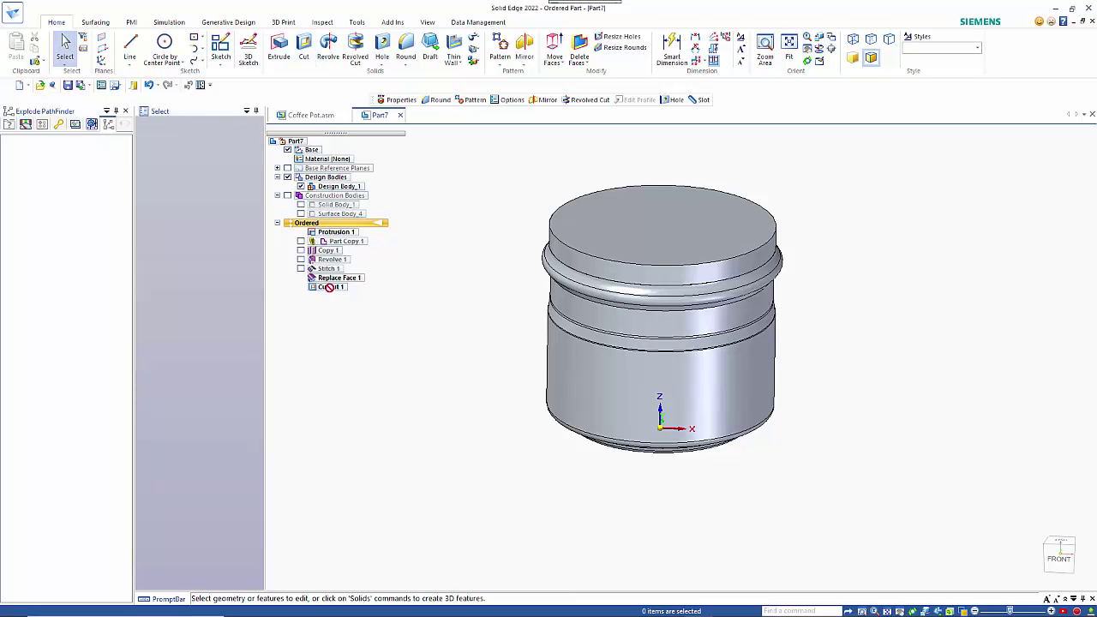
- Try Cutout 1's dynamic height edit, then reopen its cut-line sketch for editing
{"action": "left_click", "coordinate": [331, 288]}
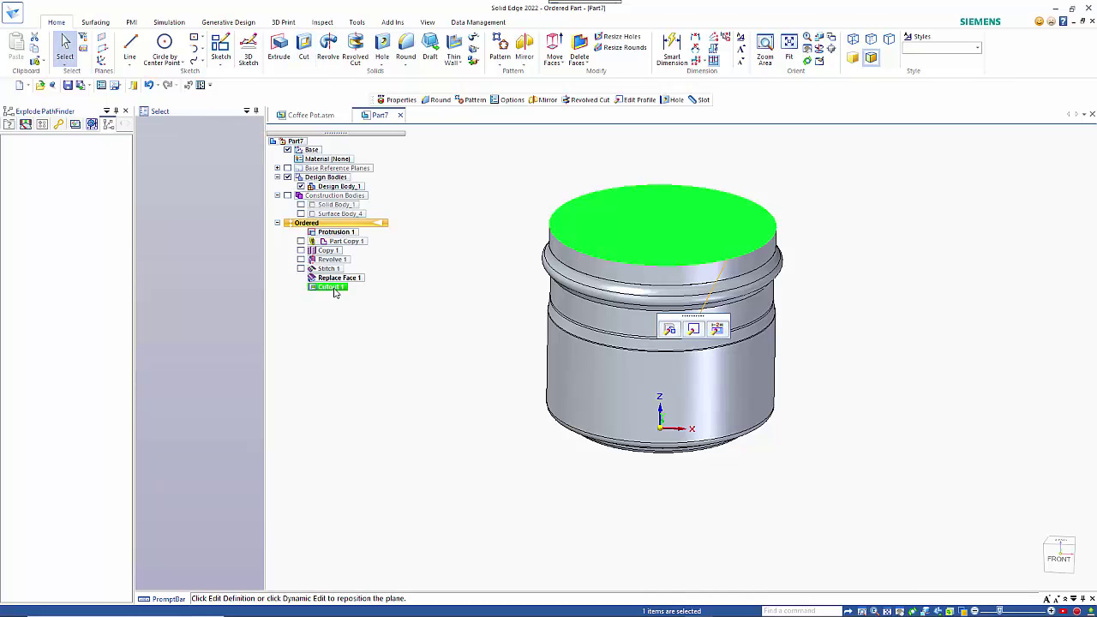
{"action": "left_click", "coordinate": [716, 329]}
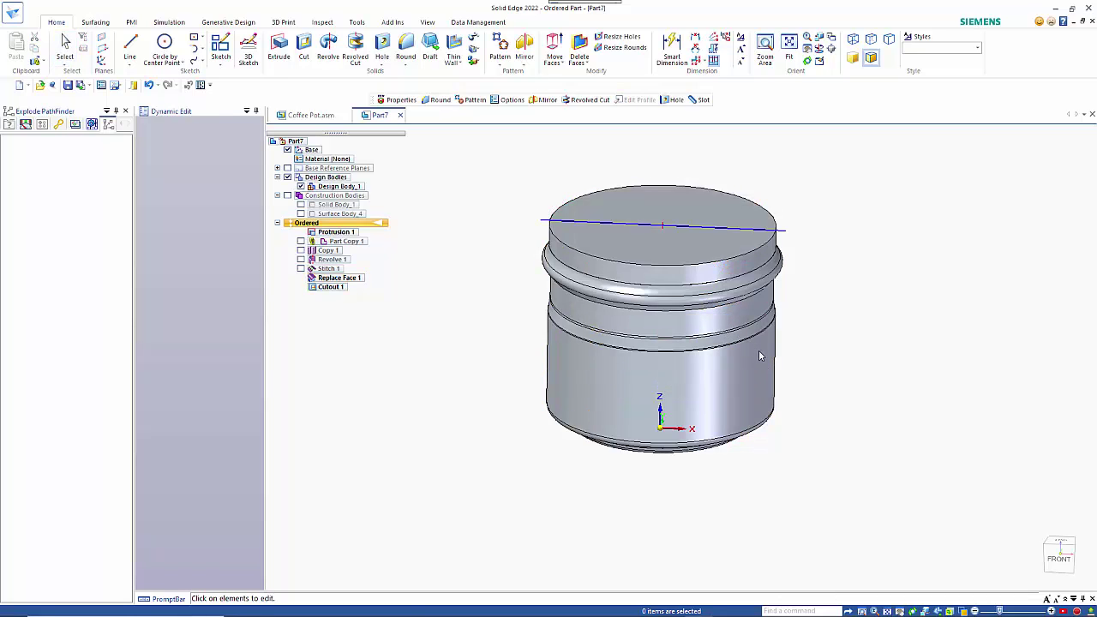
{"action": "middle_click_drag", "start_coordinate": [891, 317], "coordinate": [867, 316]}
{"action": "key", "text": "Escape"}
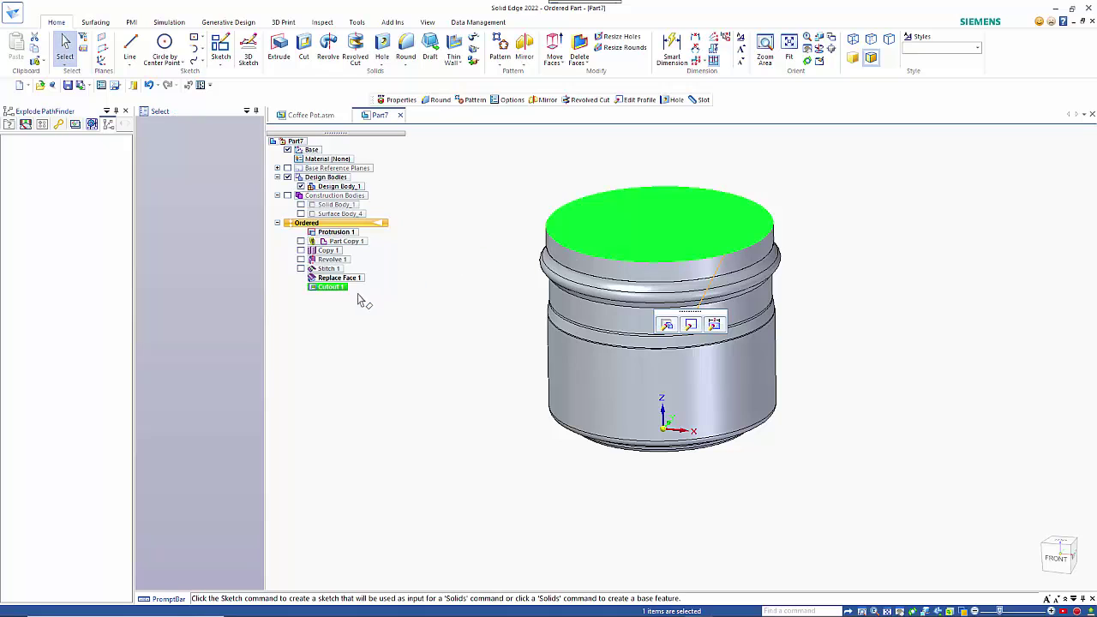
{"action": "key", "text": "Escape"}
{"action": "scroll", "coordinate": [691, 317], "scroll_direction": "up", "scroll_amount": 6}
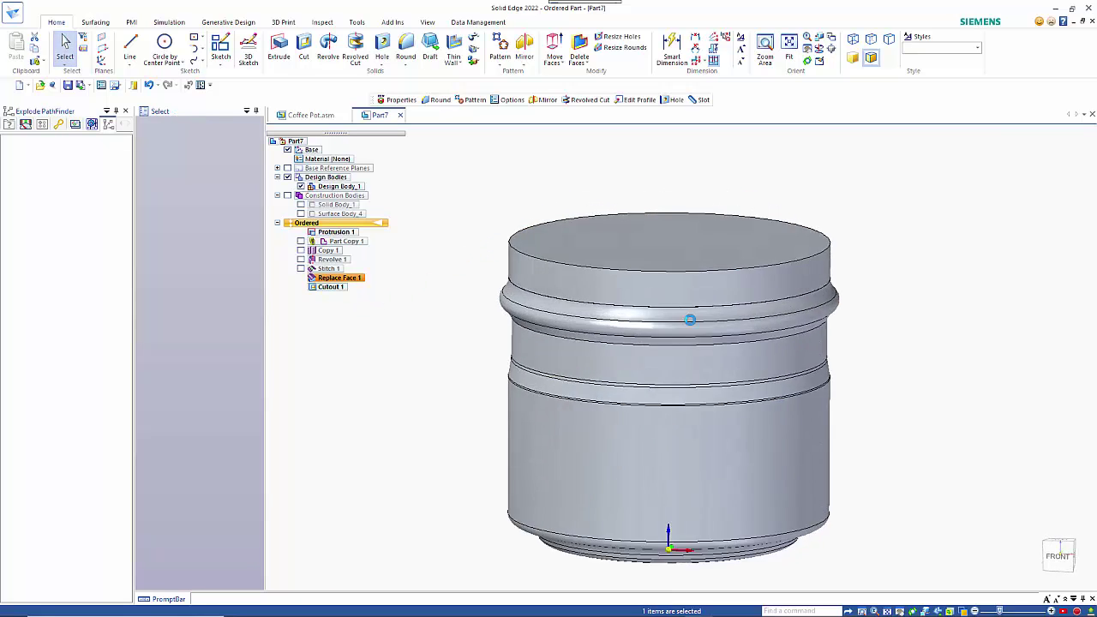
{"action": "double_click", "coordinate": [693, 324]}
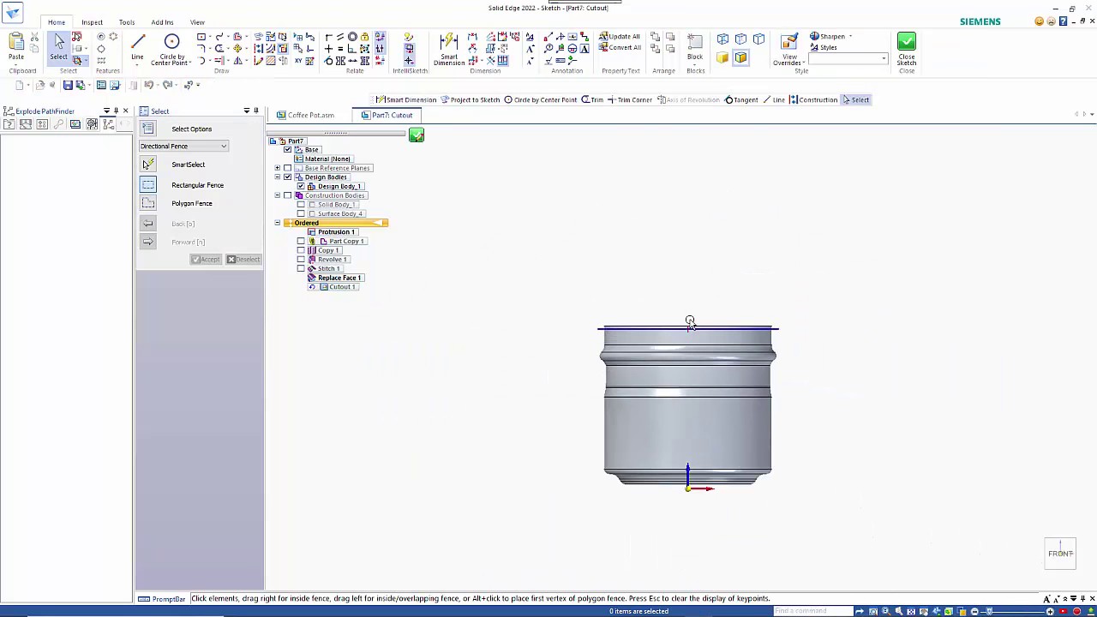
- Dimension the cut sketch's height between the top and bottom lines as 102,98 mm
{"action": "left_click", "coordinate": [449, 49]}
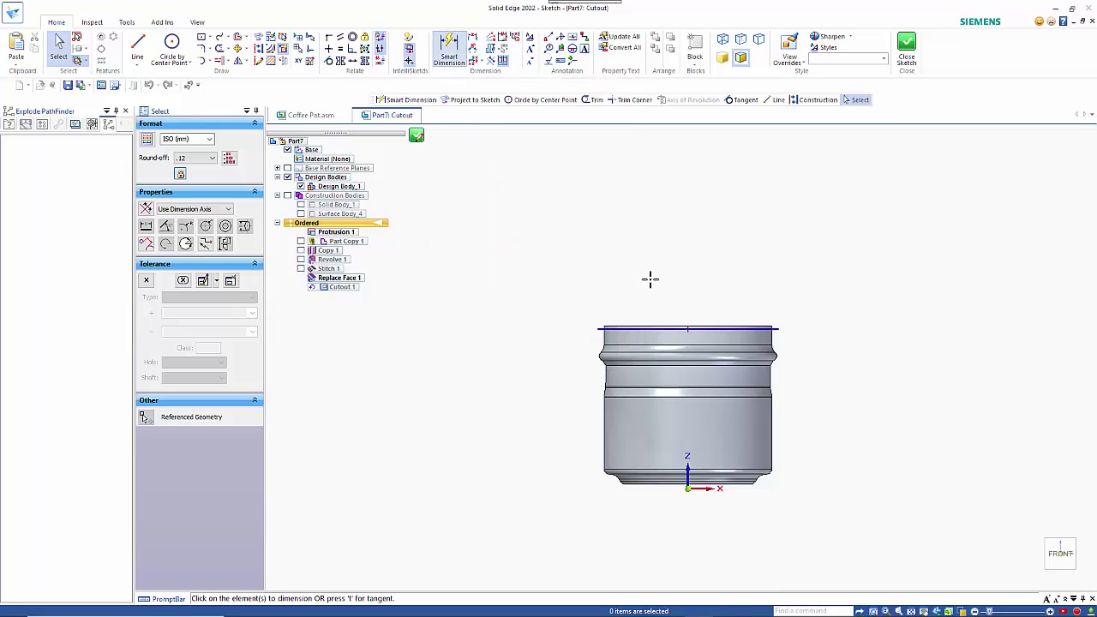
{"action": "left_click", "coordinate": [713, 327]}
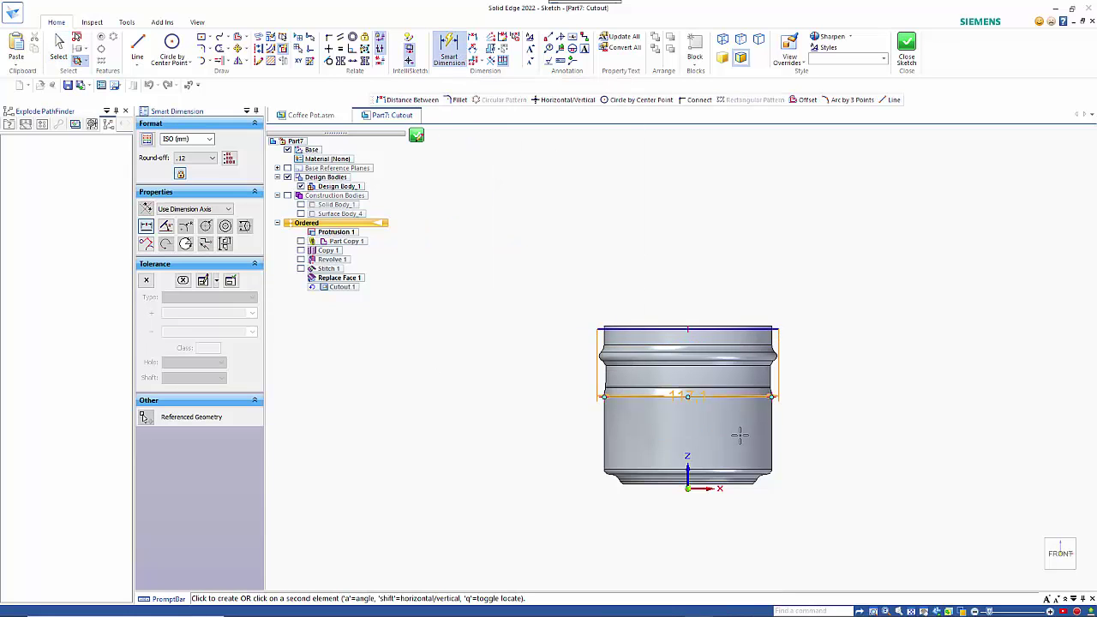
{"action": "left_click", "coordinate": [701, 489]}
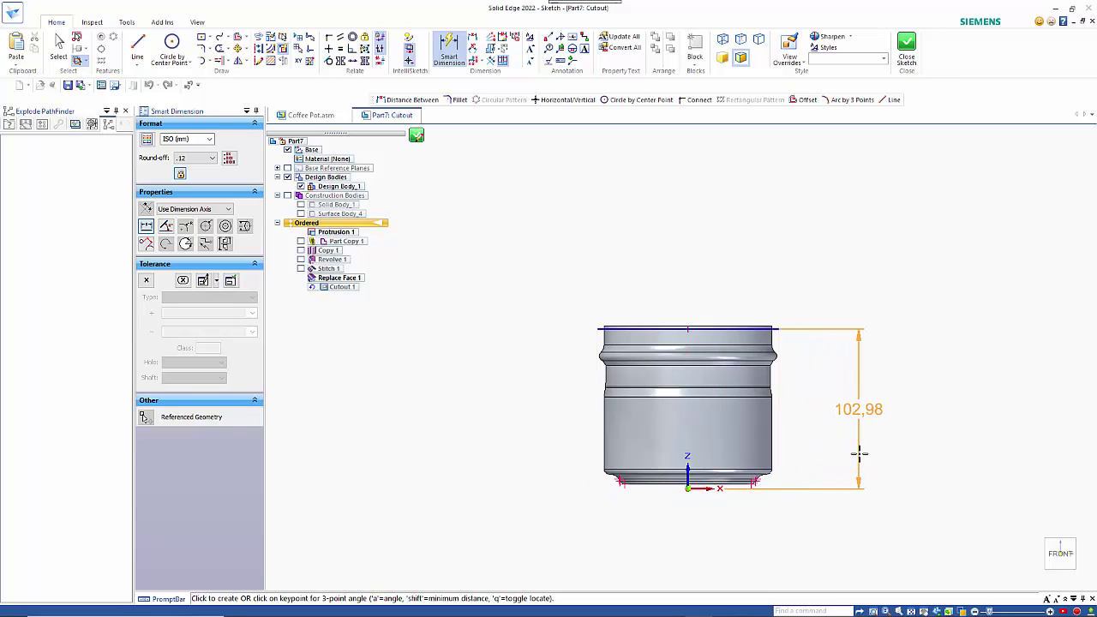
{"action": "left_click", "coordinate": [859, 455]}
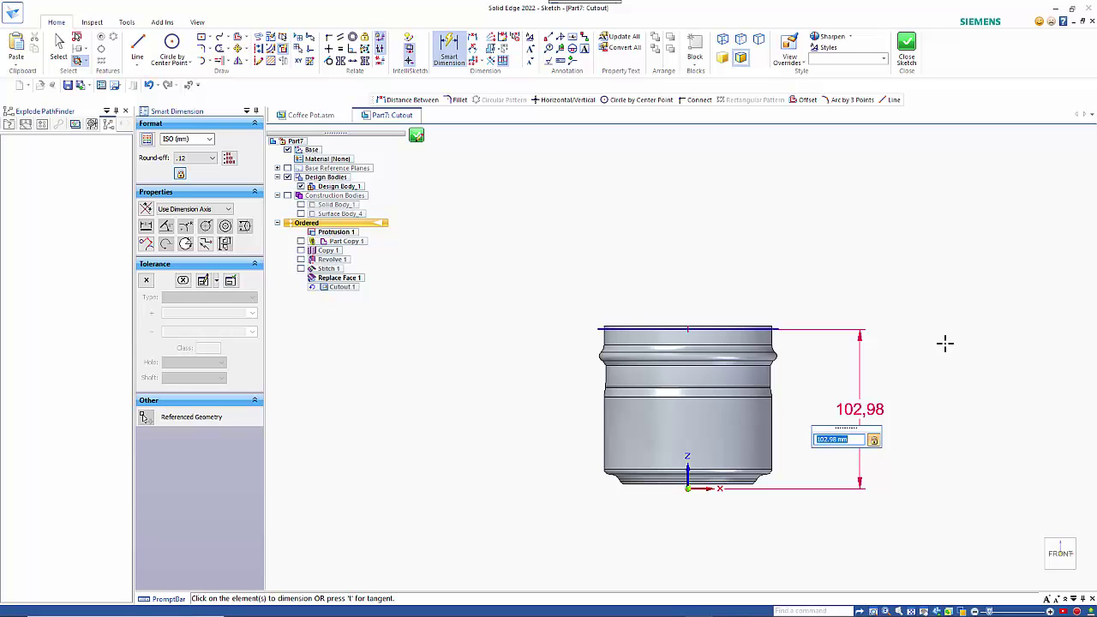
{"action": "key", "text": "Escape"}
{"action": "key", "text": "Escape"}
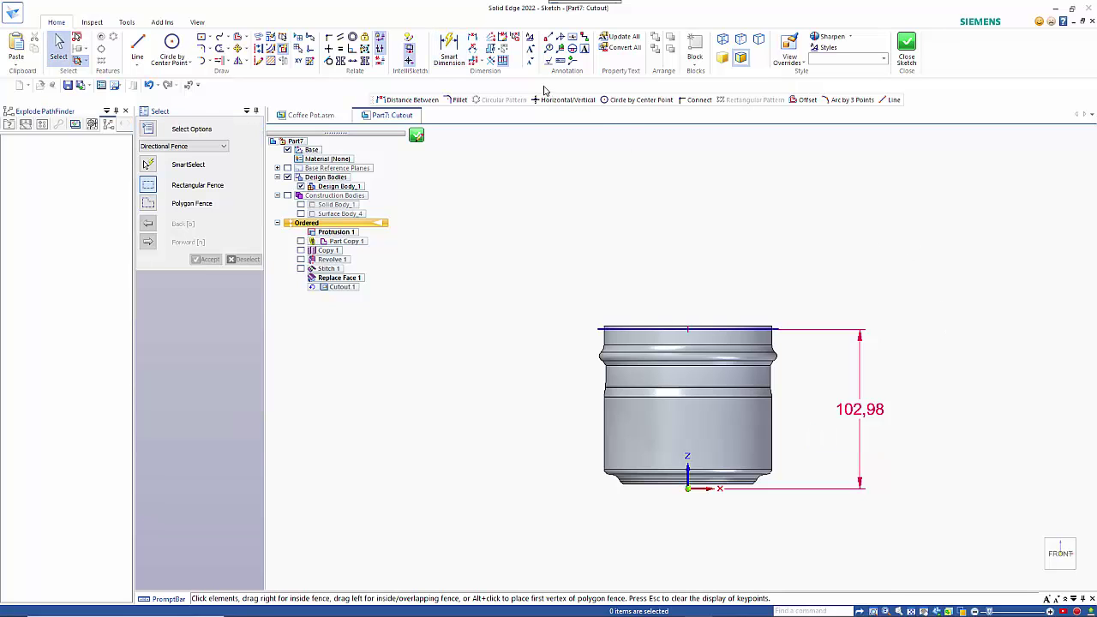
- Confirm the height dimension is variable V809 in the variable table, then finish the sketch
{"action": "left_click", "coordinate": [128, 22]}
{"action": "left_click", "coordinate": [45, 36]}
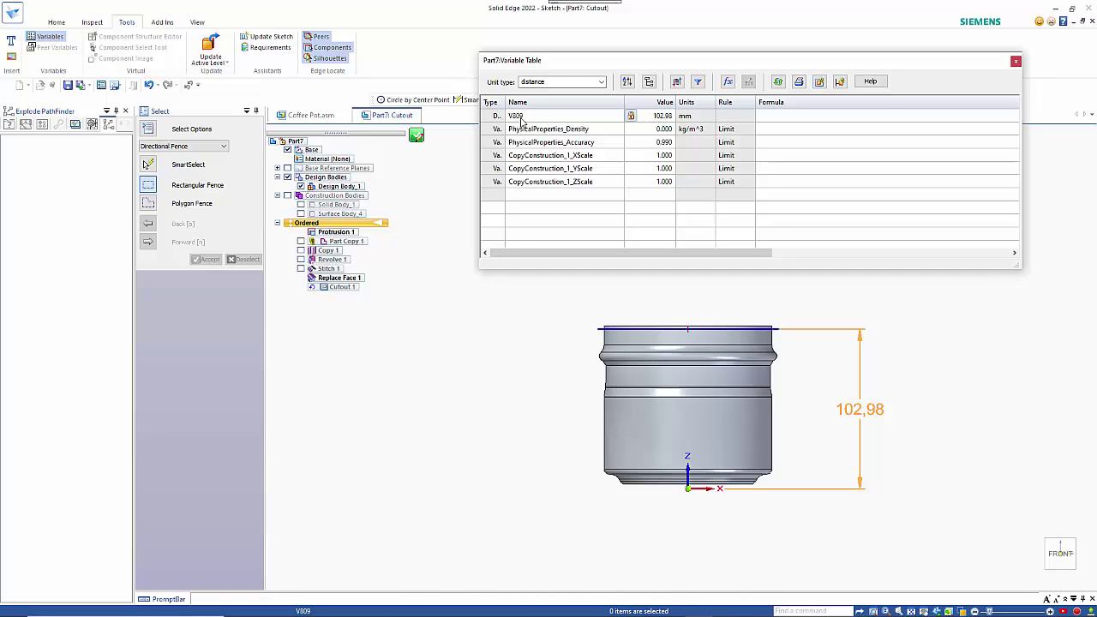
{"action": "left_click", "coordinate": [1015, 60]}
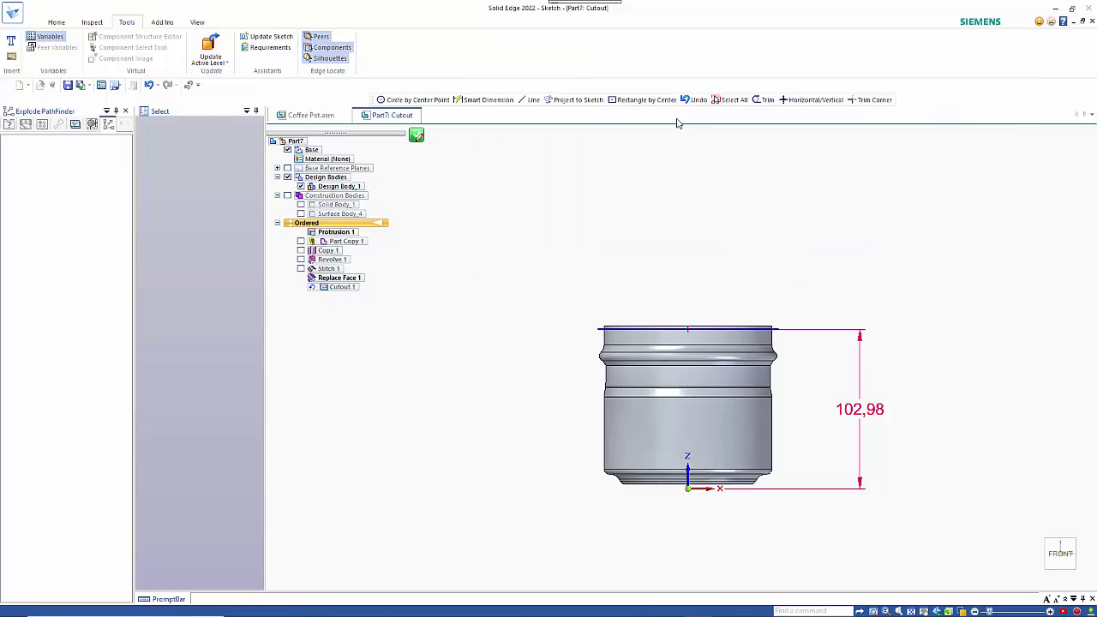
{"action": "left_click", "coordinate": [417, 137]}
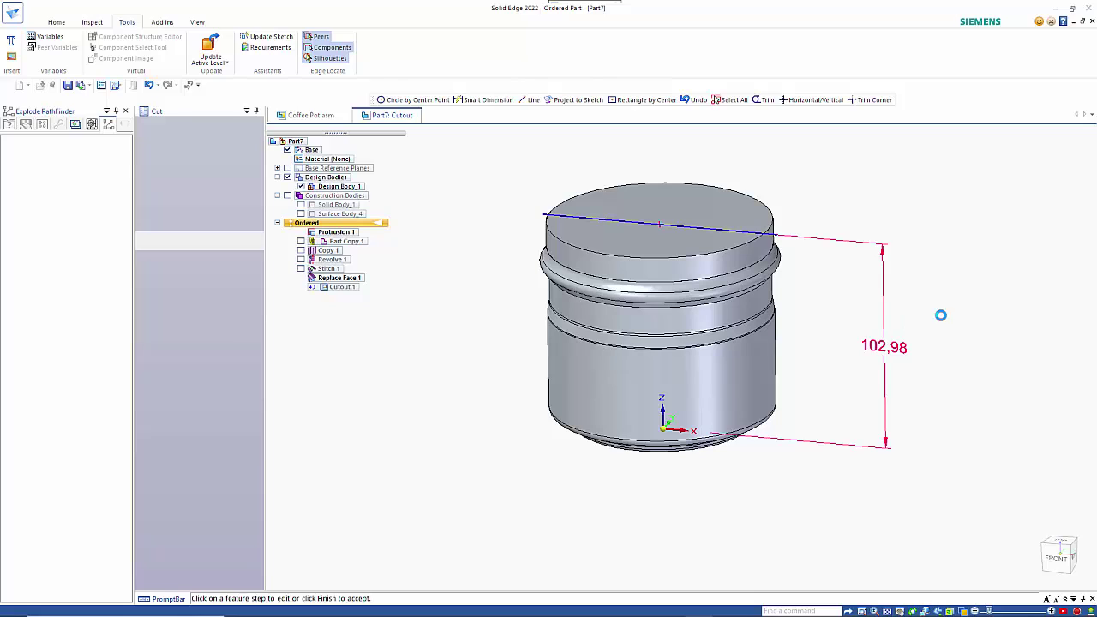
- Assign Water as the part material, giving 0.895 kg mass and 894865.352 mm^3 volume
{"action": "key", "text": "Escape"}
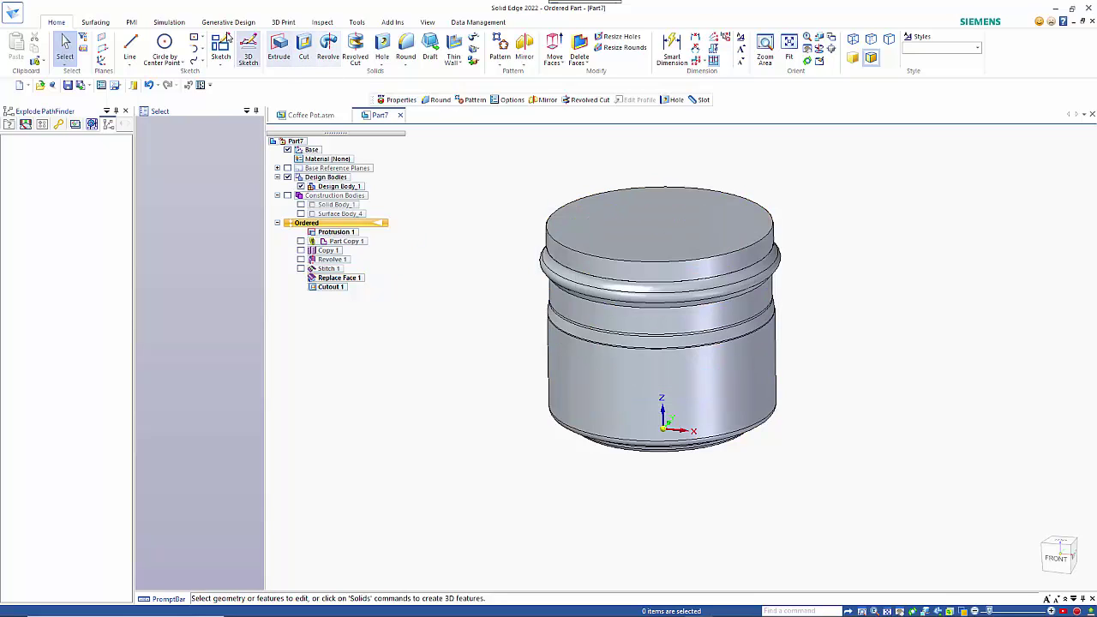
{"action": "left_click", "coordinate": [322, 24]}
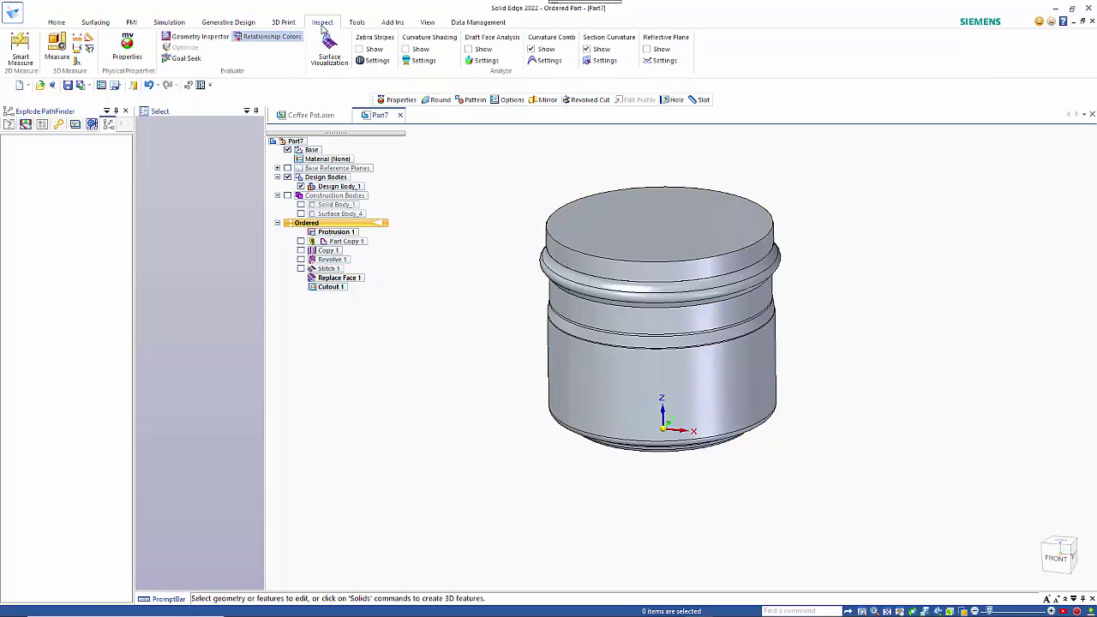
{"action": "left_click", "coordinate": [131, 51]}
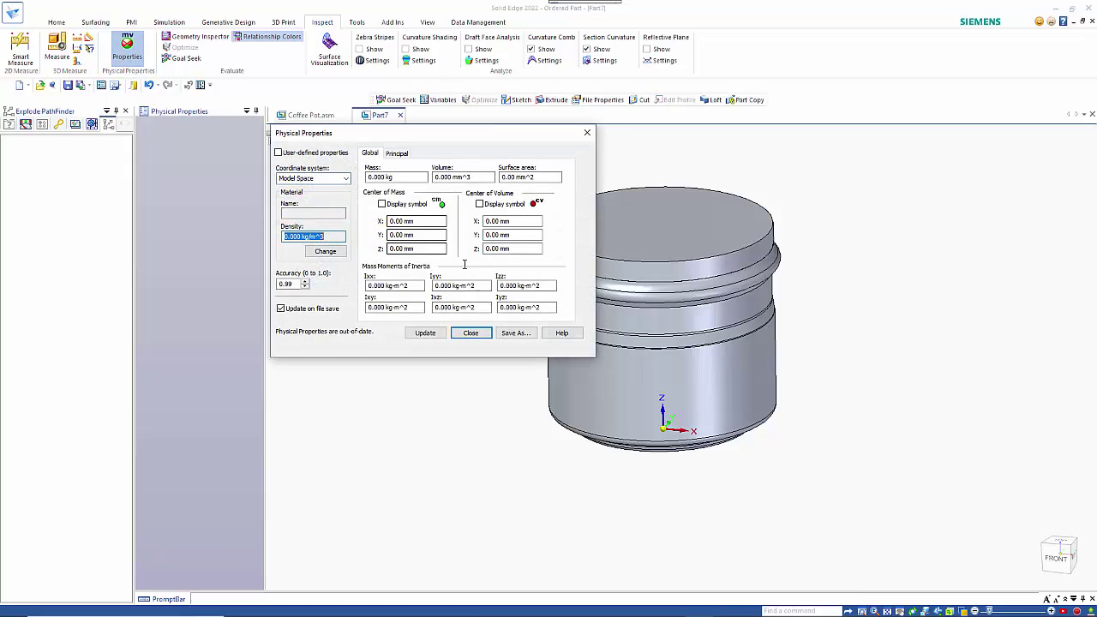
{"action": "left_click", "coordinate": [326, 250]}
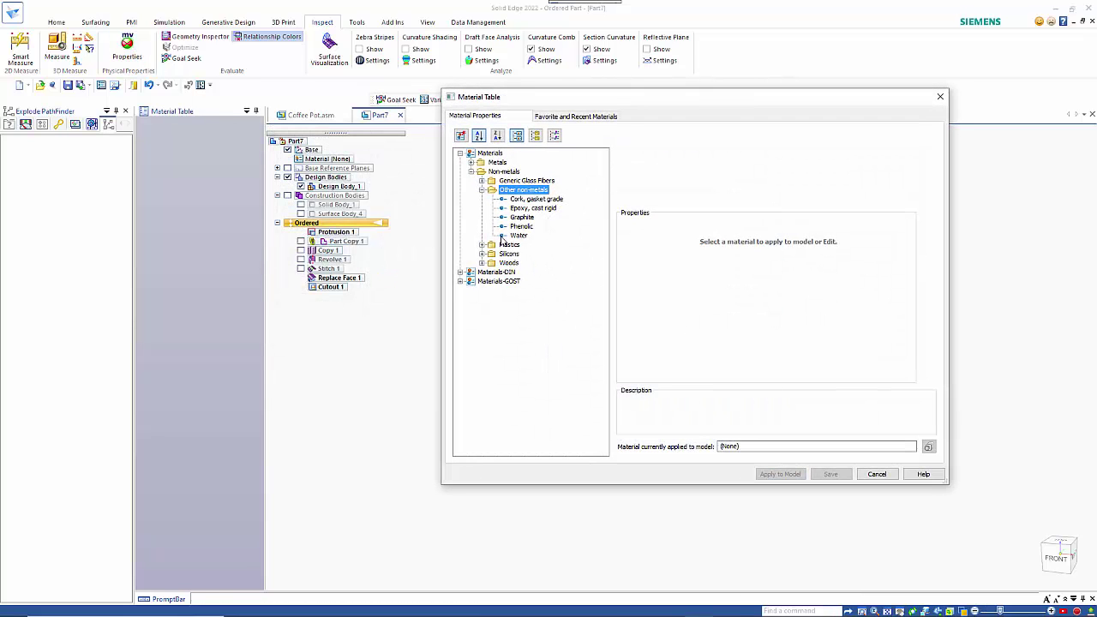
{"action": "left_click", "coordinate": [516, 236]}
{"action": "left_click", "coordinate": [779, 474]}
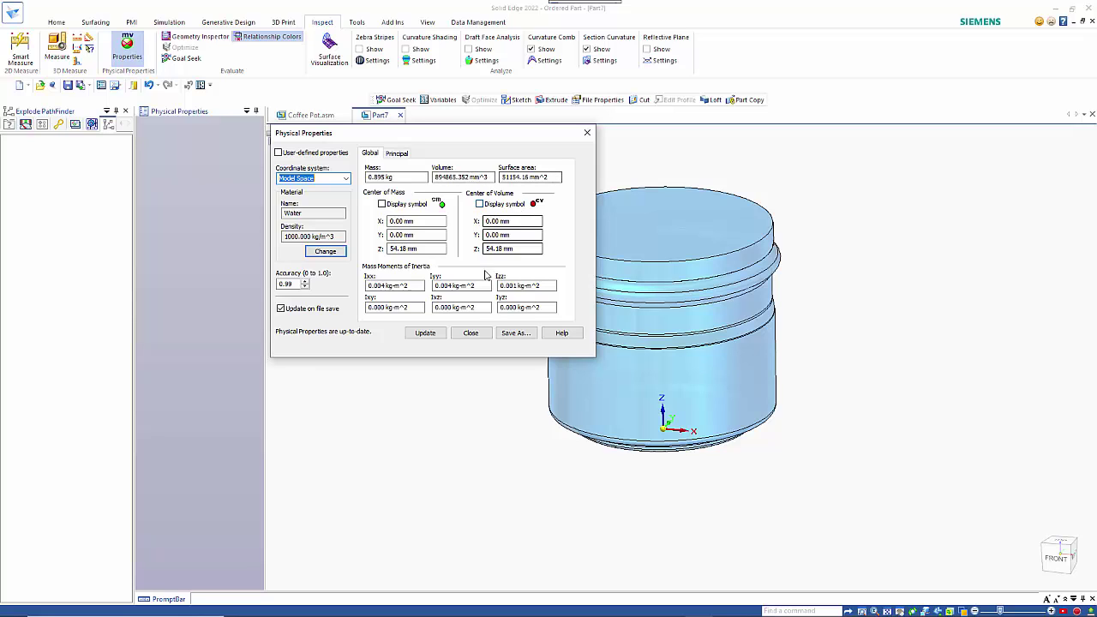
{"action": "left_click", "coordinate": [471, 333]}
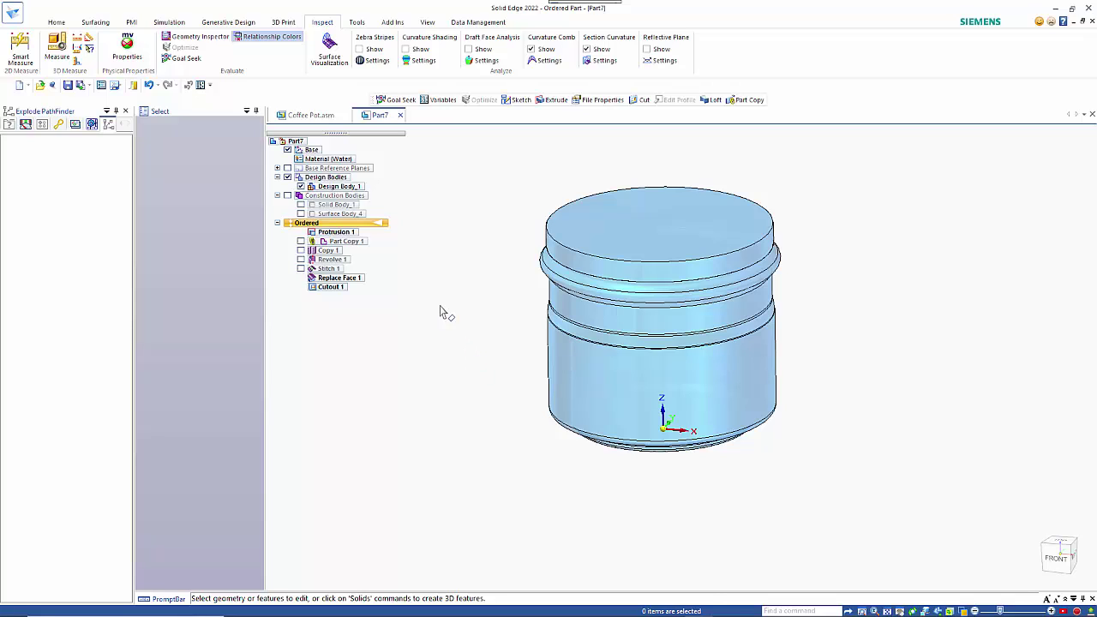
- Set Goal Seek to drive Volume to 700000 mm^3 by changing variable V809
{"action": "left_click", "coordinate": [189, 60]}
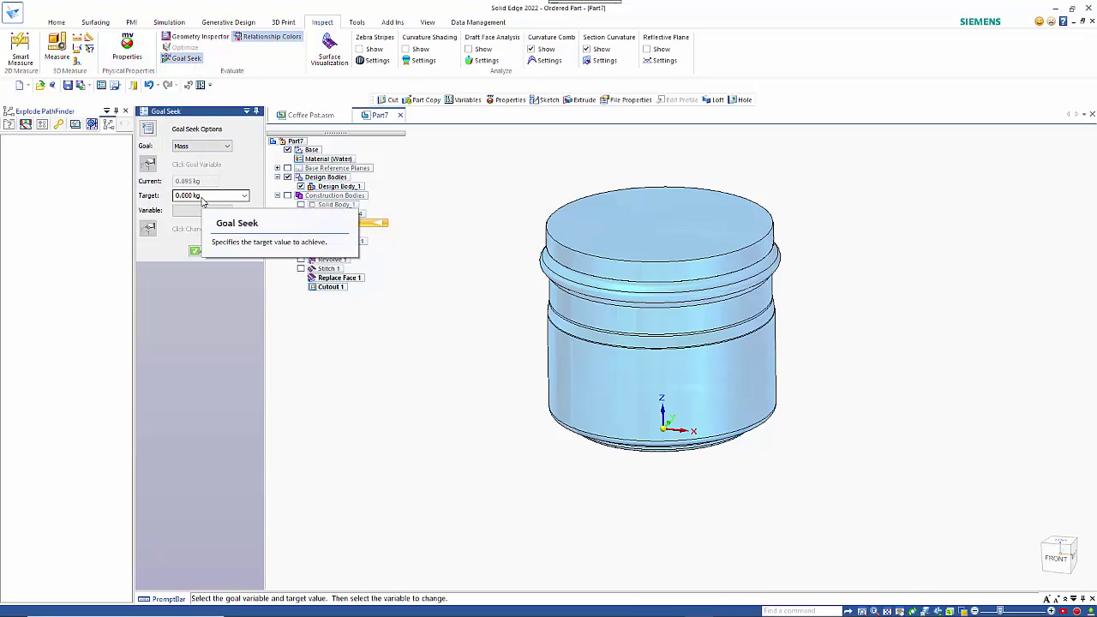
{"action": "left_click", "coordinate": [200, 145]}
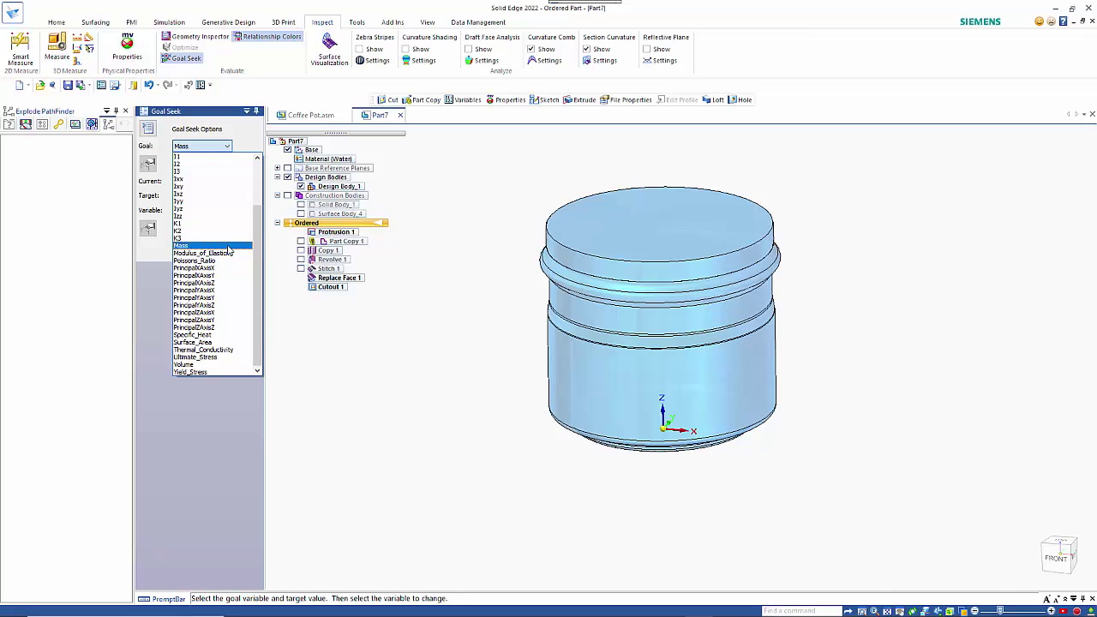
{"action": "left_click", "coordinate": [228, 245]}
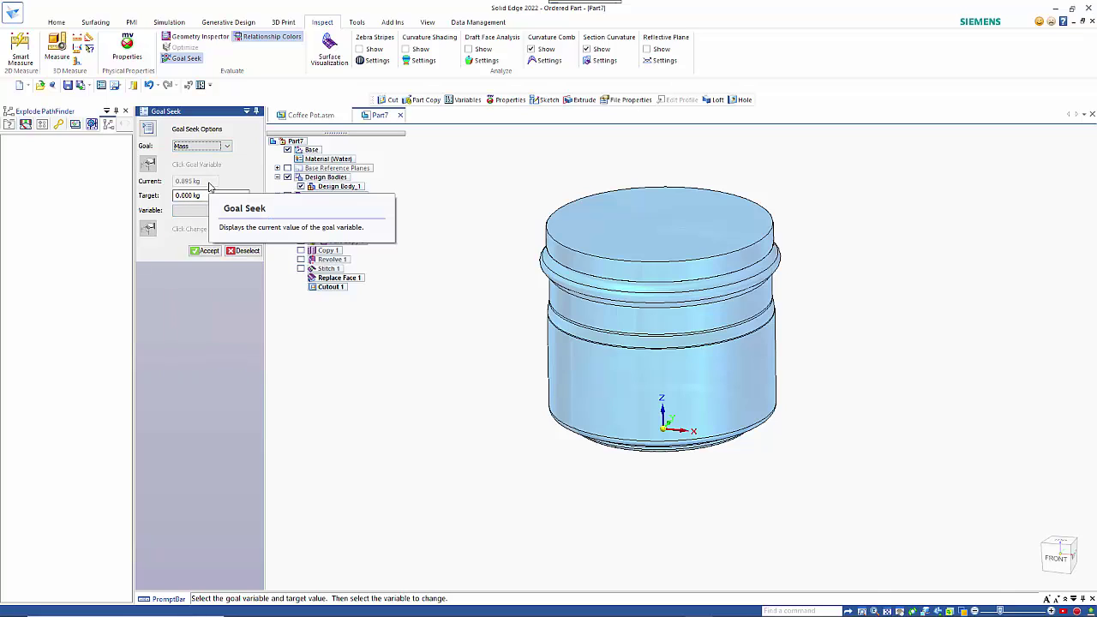
{"action": "left_click", "coordinate": [215, 145]}
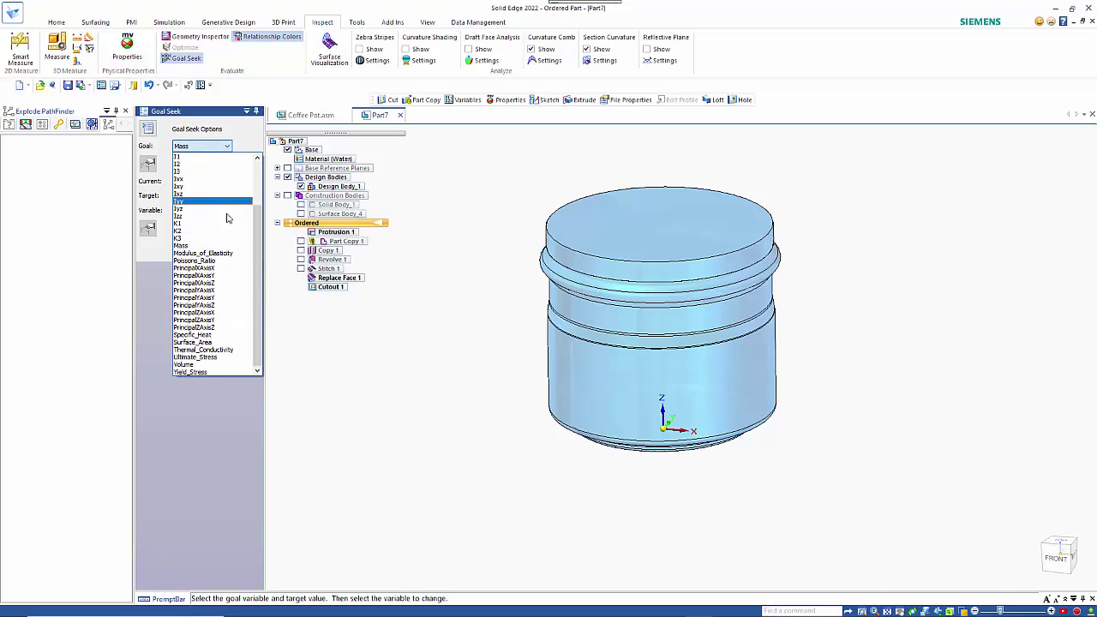
{"action": "left_click", "coordinate": [211, 364]}
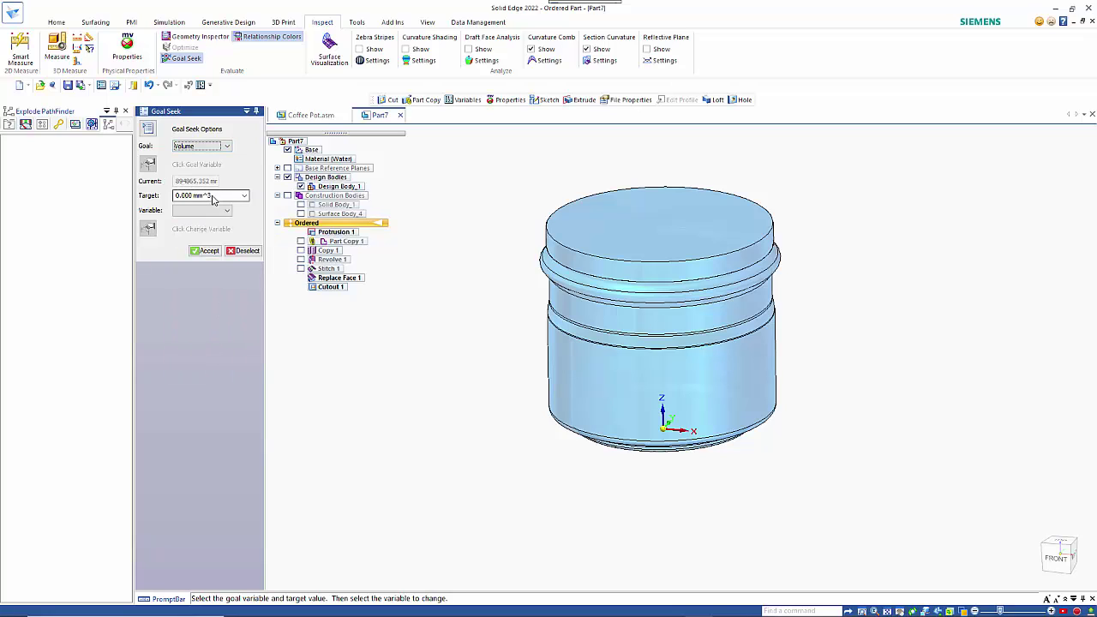
{"action": "left_click", "coordinate": [219, 197]}
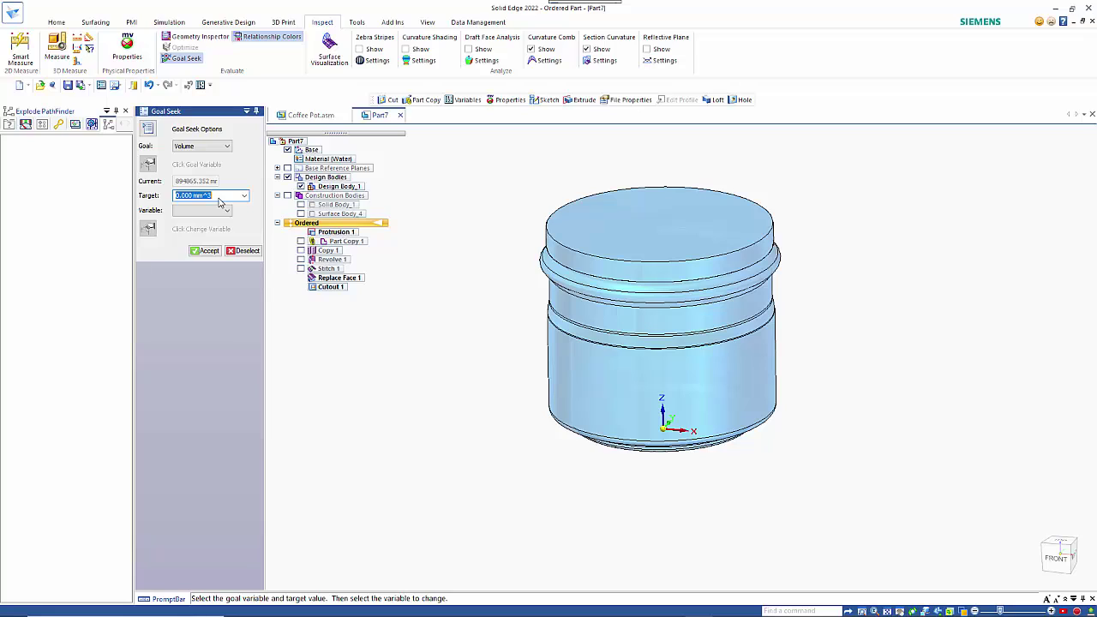
{"action": "type", "text": "700000"}
{"action": "left_click", "coordinate": [220, 210]}
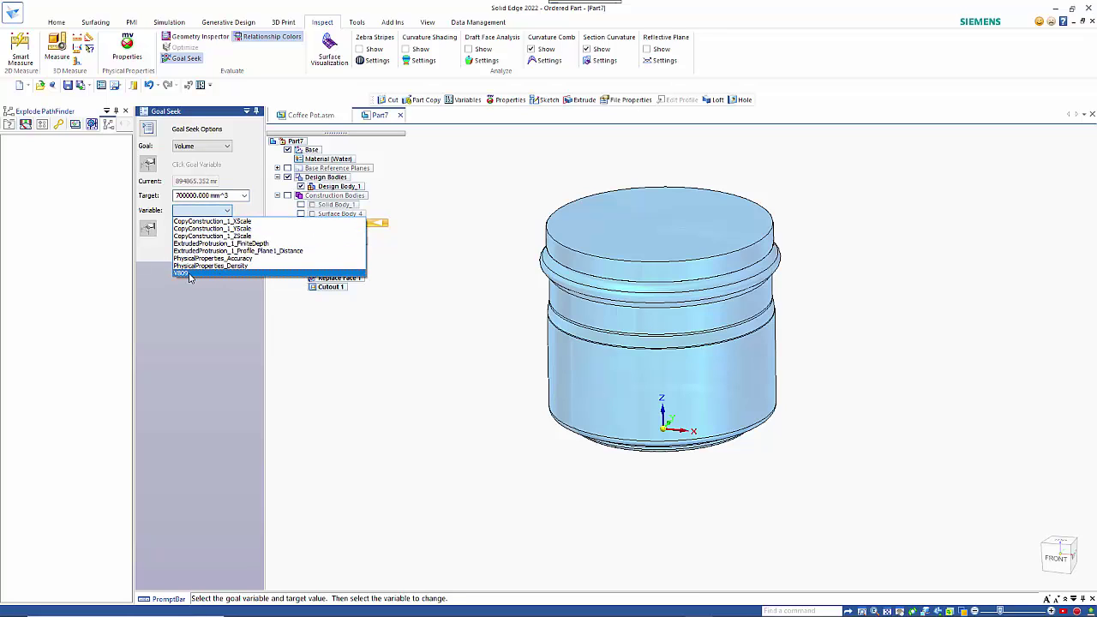
{"action": "left_click", "coordinate": [191, 273]}
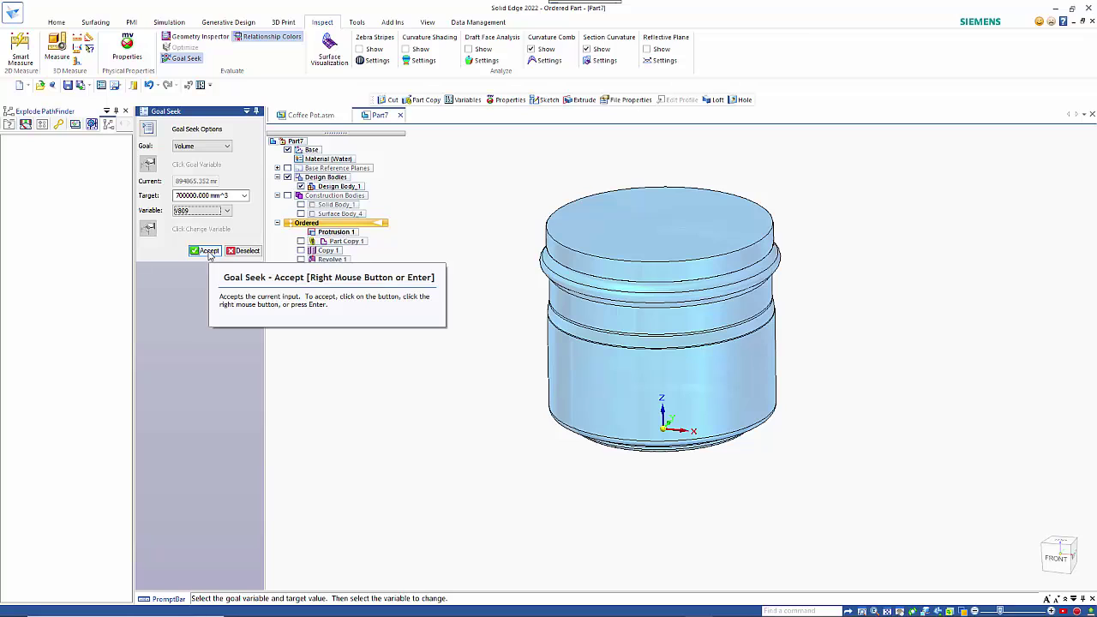
- Run Goal Seek for 700000 mm^3, then rerun it with a 750000 mm^3 target
{"action": "left_click", "coordinate": [207, 251]}
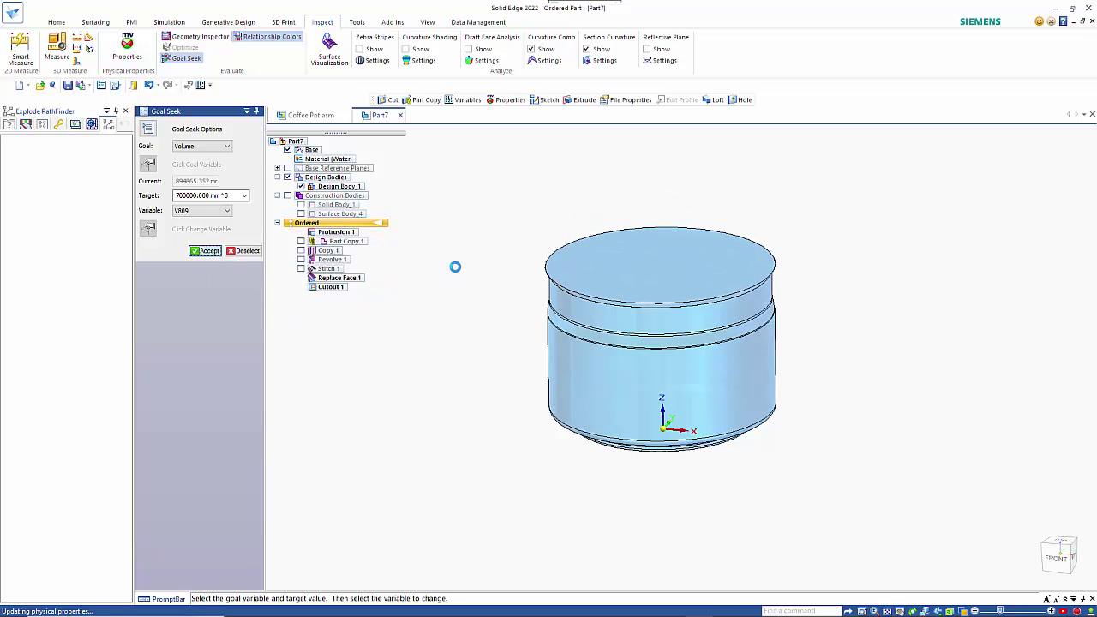
{"action": "middle_click_drag", "start_coordinate": [780, 284], "coordinate": [845, 322]}
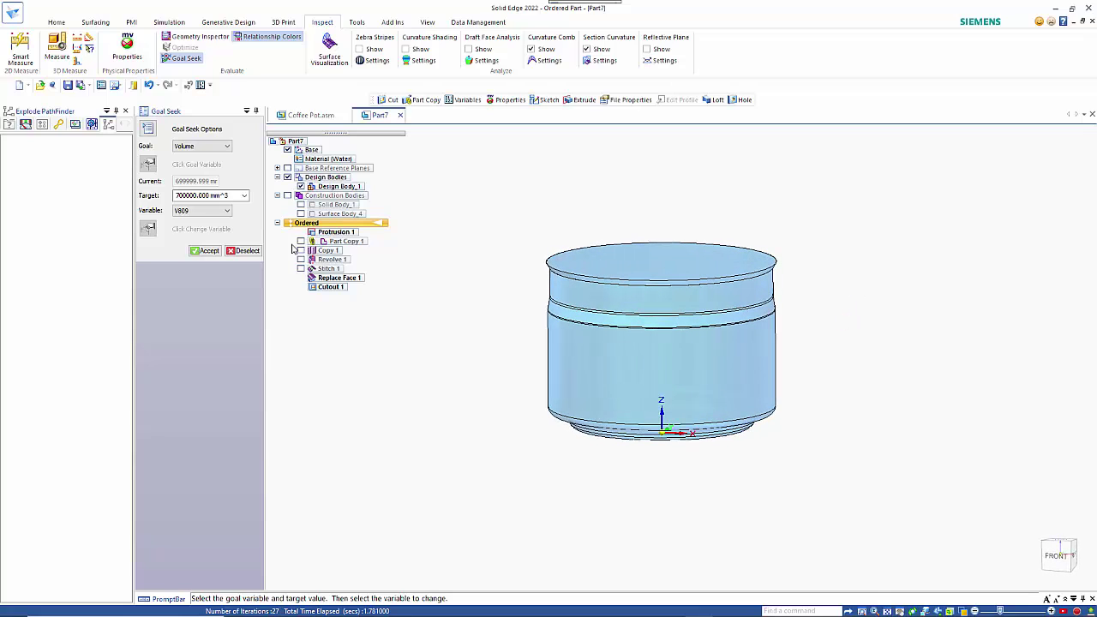
{"action": "left_click", "coordinate": [182, 197]}
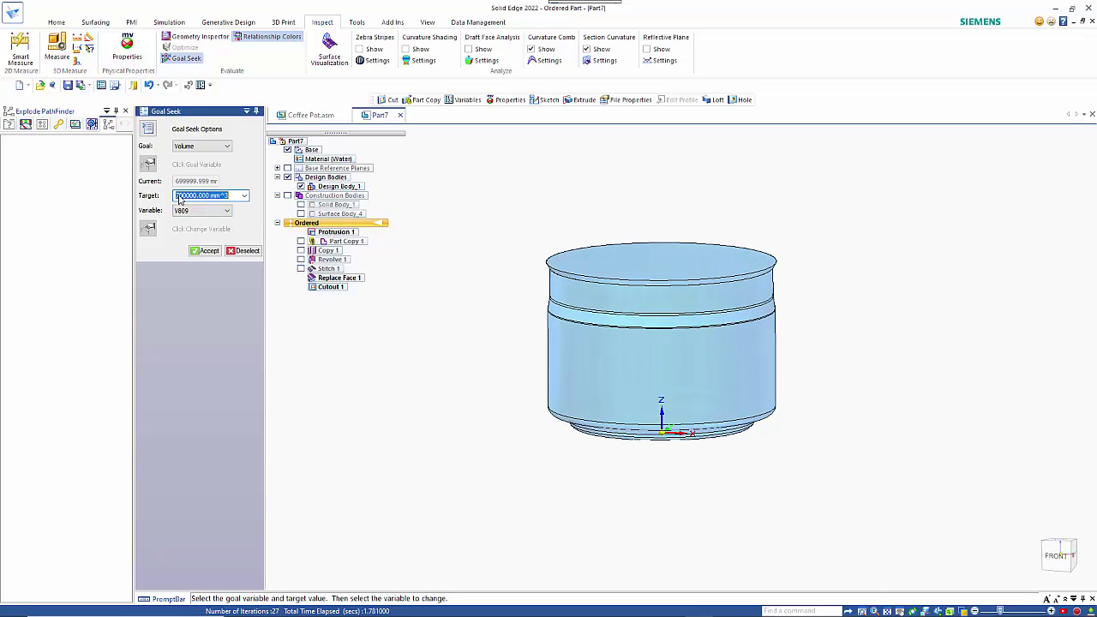
{"action": "type", "text": "70000"}
{"action": "left_click", "coordinate": [202, 213]}
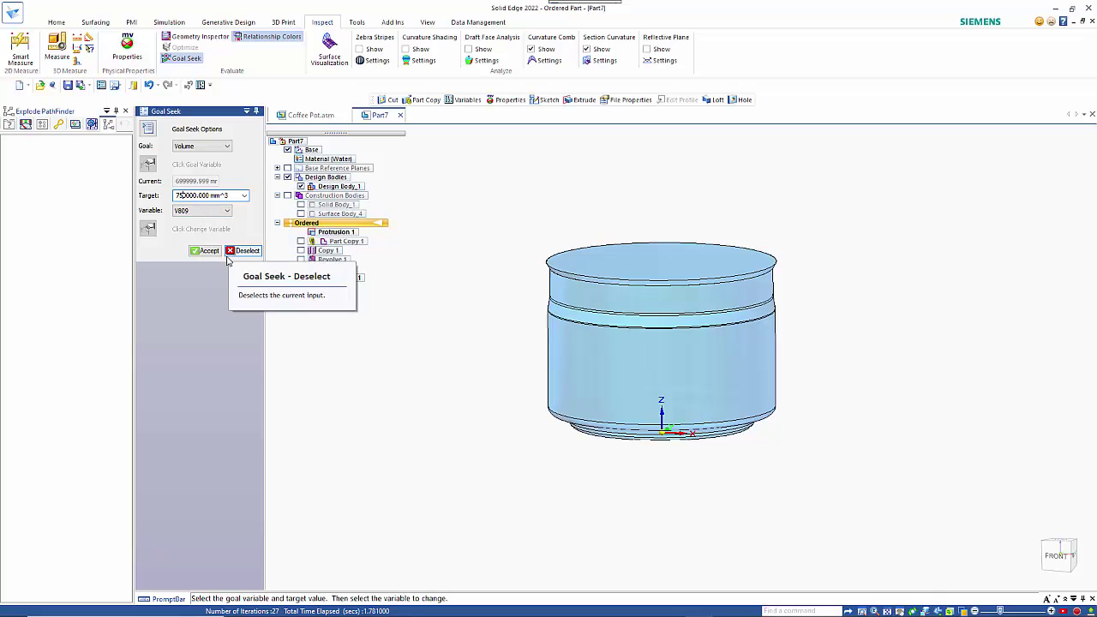
{"action": "left_click", "coordinate": [207, 250]}
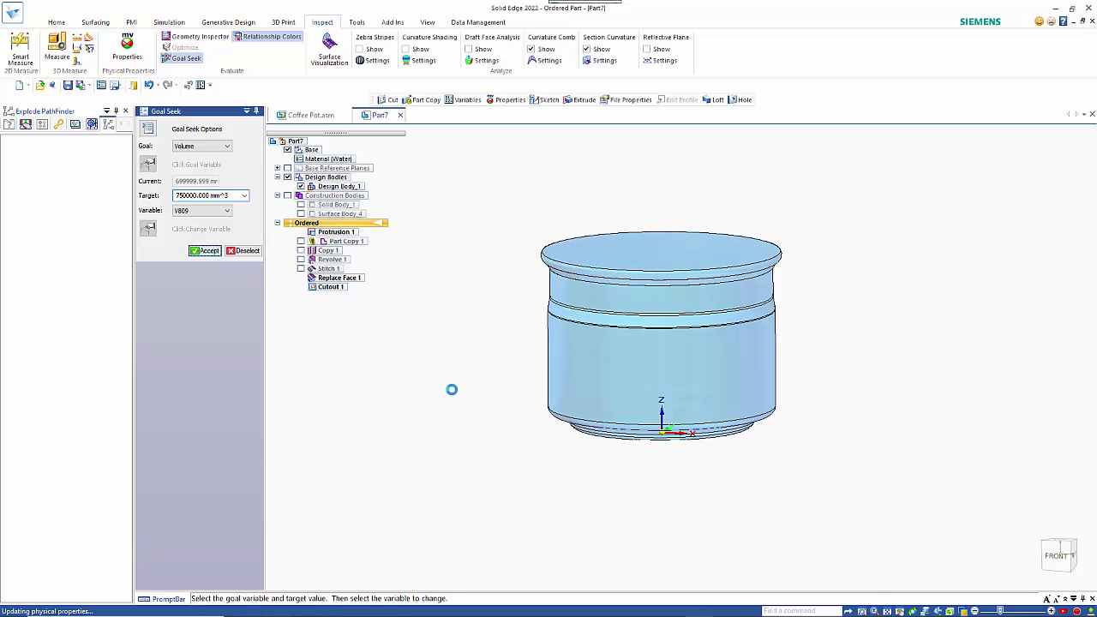
- Show the Part Copy 1 coffee pot and orbit to view the water level inside
{"action": "left_click", "coordinate": [301, 242]}
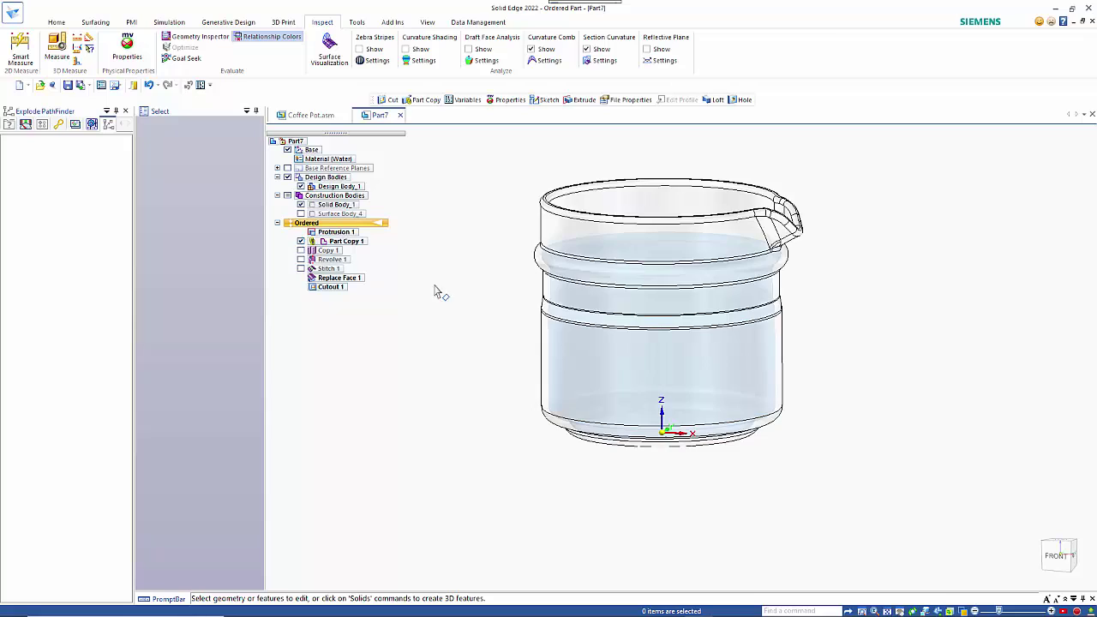
{"action": "middle_click_drag", "start_coordinate": [551, 338], "coordinate": [514, 358]}
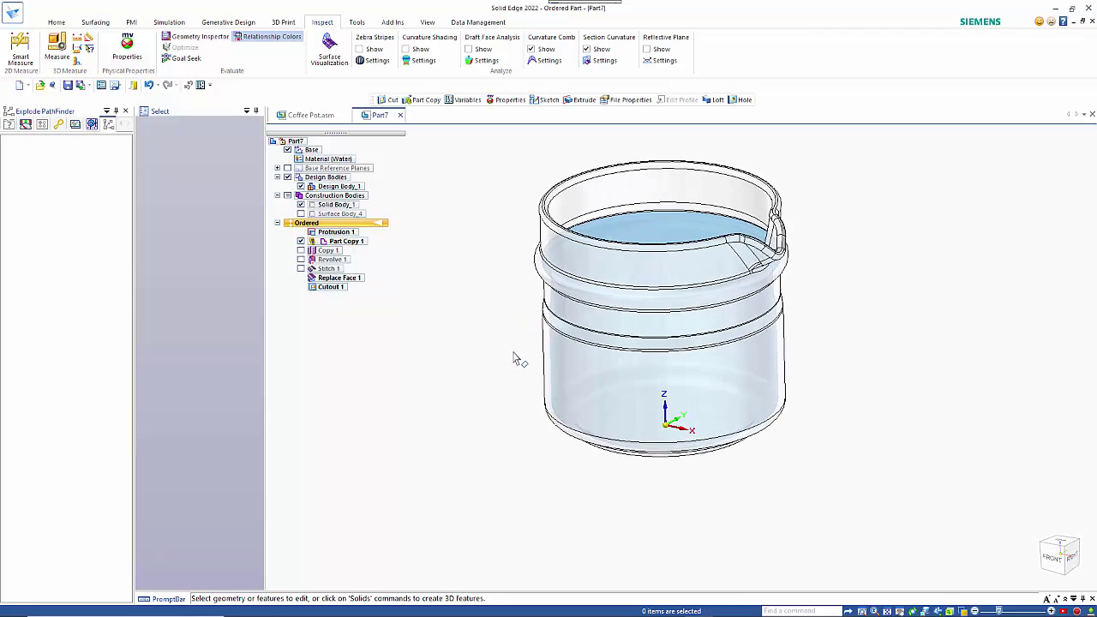